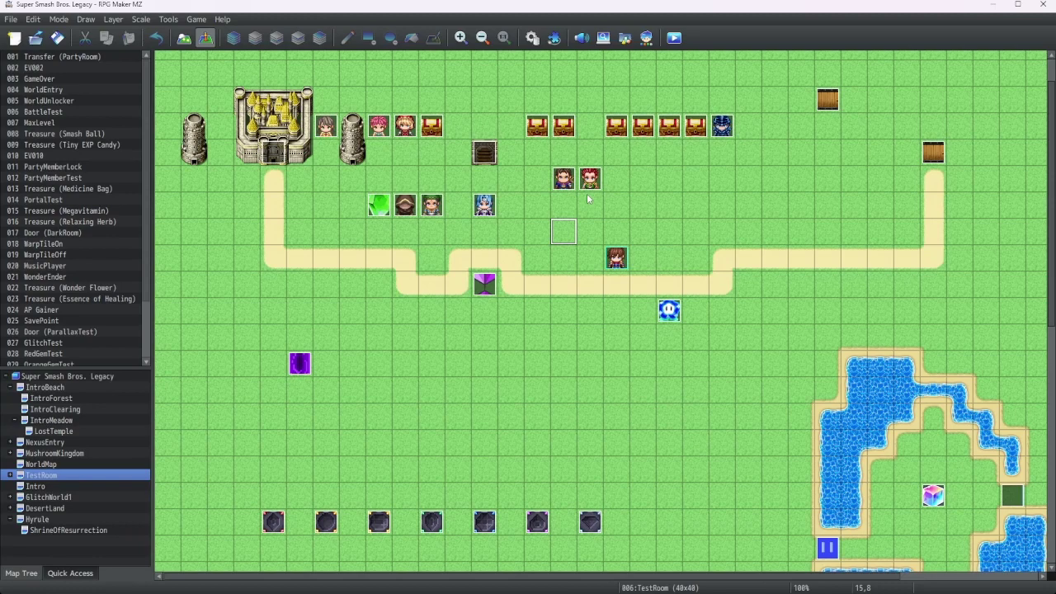
- Inspect the Main and Number Font Filename settings in Database System 2, then close the Database
{"action": "left_click", "coordinate": [533, 38]}
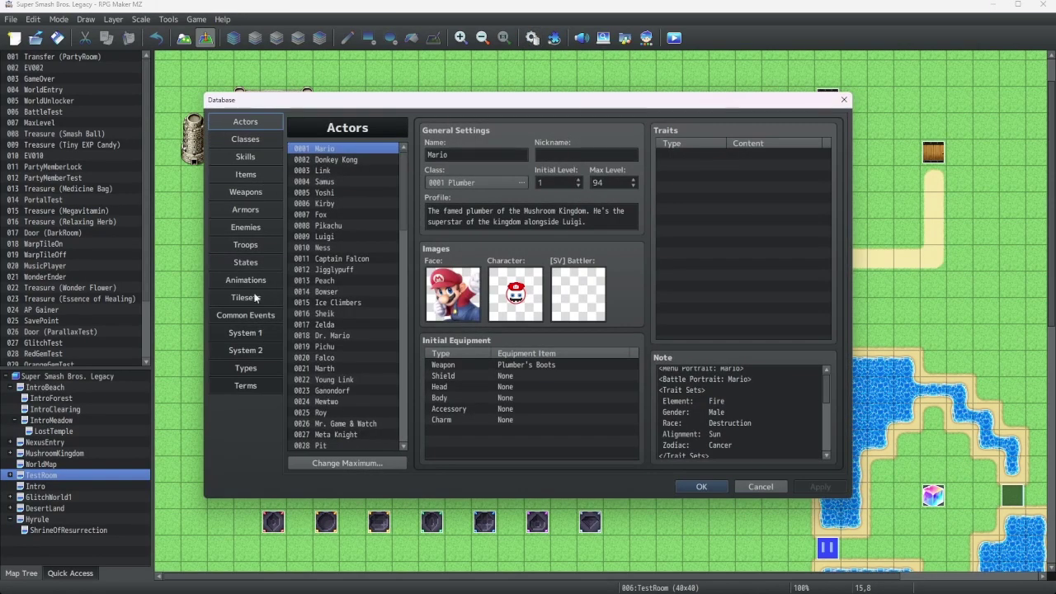
{"action": "left_click", "coordinate": [250, 334]}
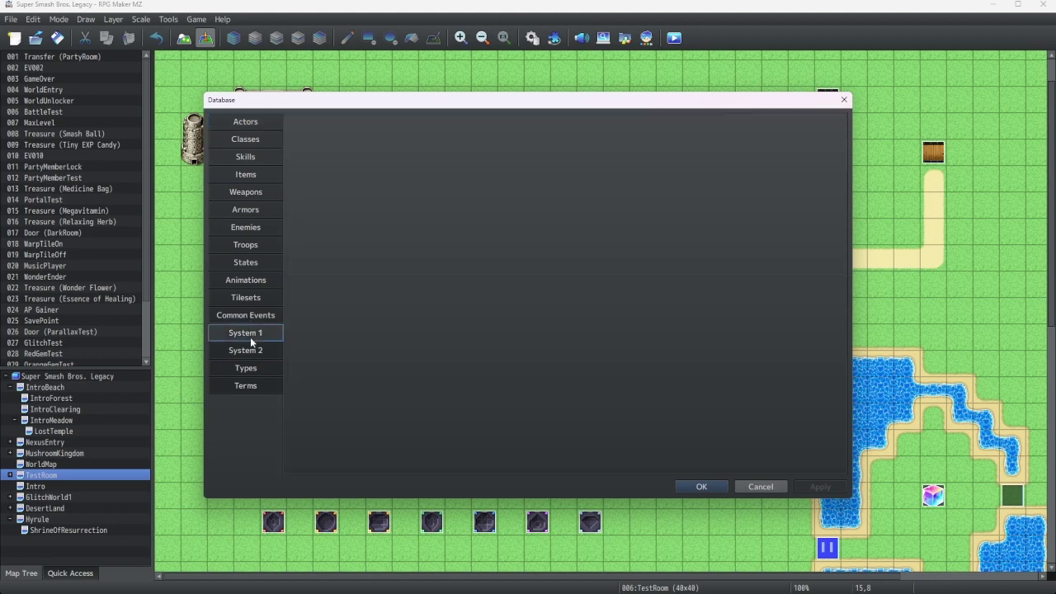
{"action": "left_click", "coordinate": [246, 350]}
{"action": "left_click", "coordinate": [623, 218]}
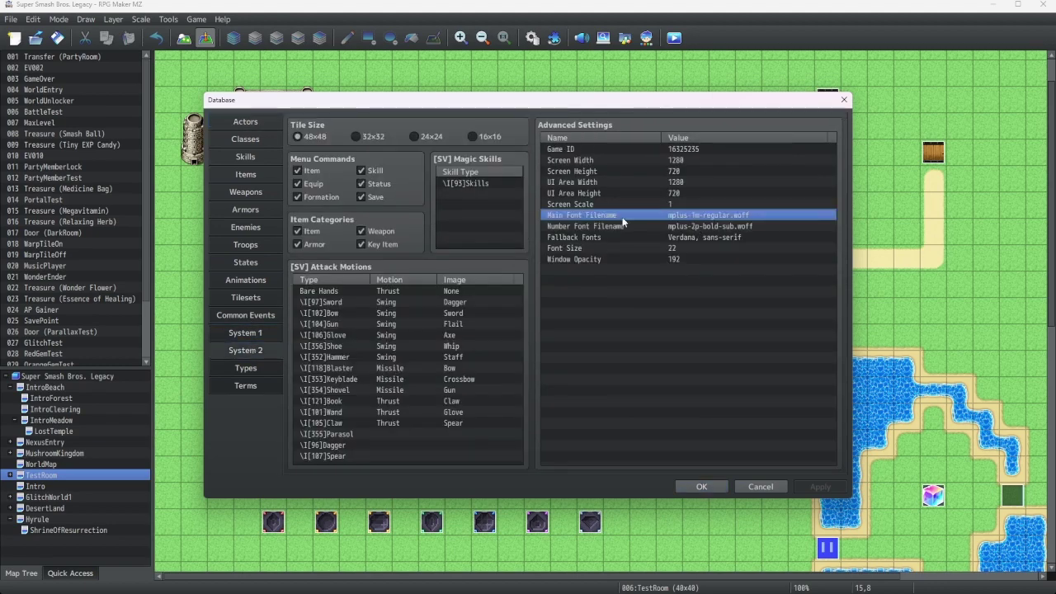
{"action": "left_click", "coordinate": [623, 226]}
{"action": "left_click", "coordinate": [619, 215]}
{"action": "left_click", "coordinate": [620, 225]}
{"action": "left_click", "coordinate": [617, 216]}
{"action": "left_click", "coordinate": [621, 227]}
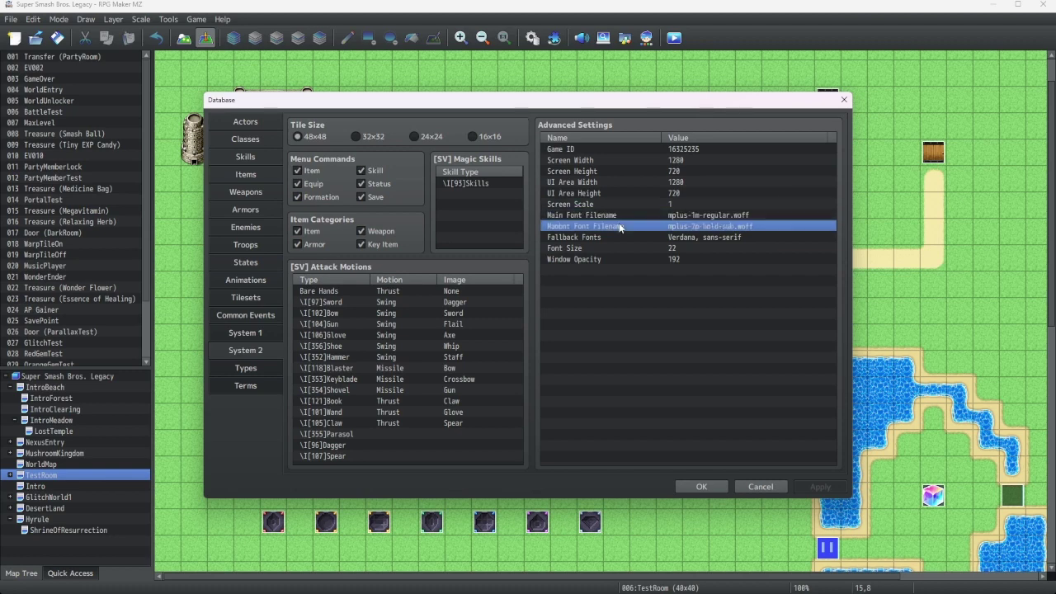
{"action": "left_click", "coordinate": [618, 216]}
{"action": "left_click", "coordinate": [625, 228]}
{"action": "left_click", "coordinate": [621, 216]}
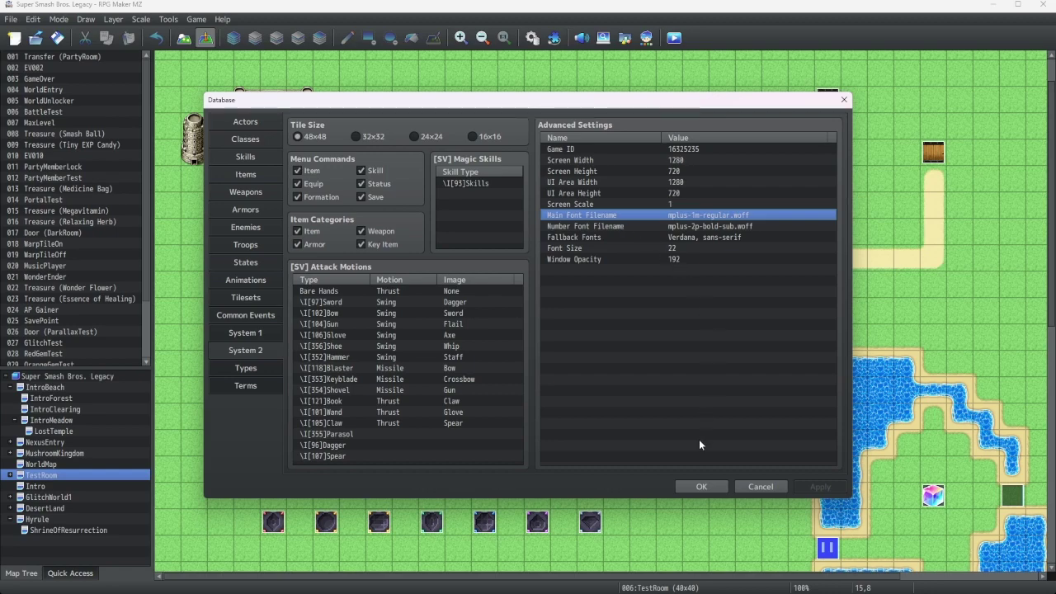
{"action": "left_click", "coordinate": [700, 486]}
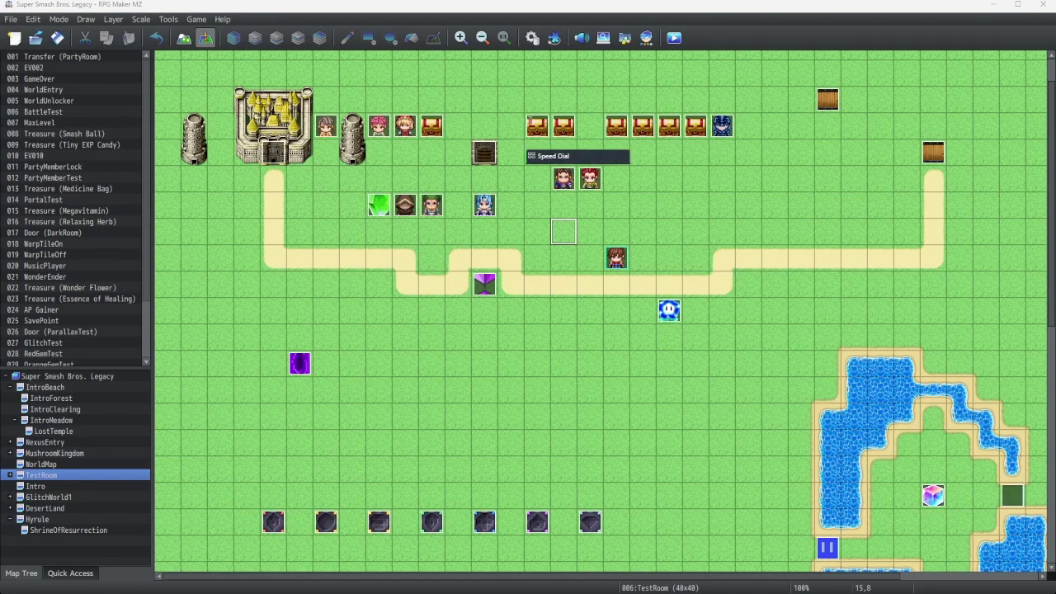
- In Opera GX, search the web for 'dafont'
{"action": "key", "text": "alt+Tab"}
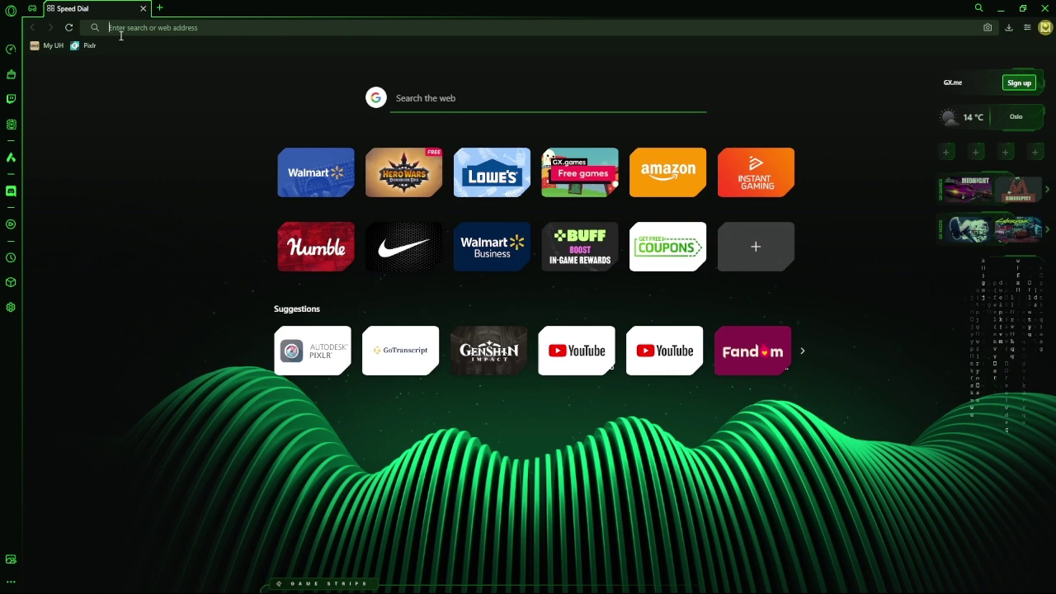
{"action": "type", "text": "dagf"}
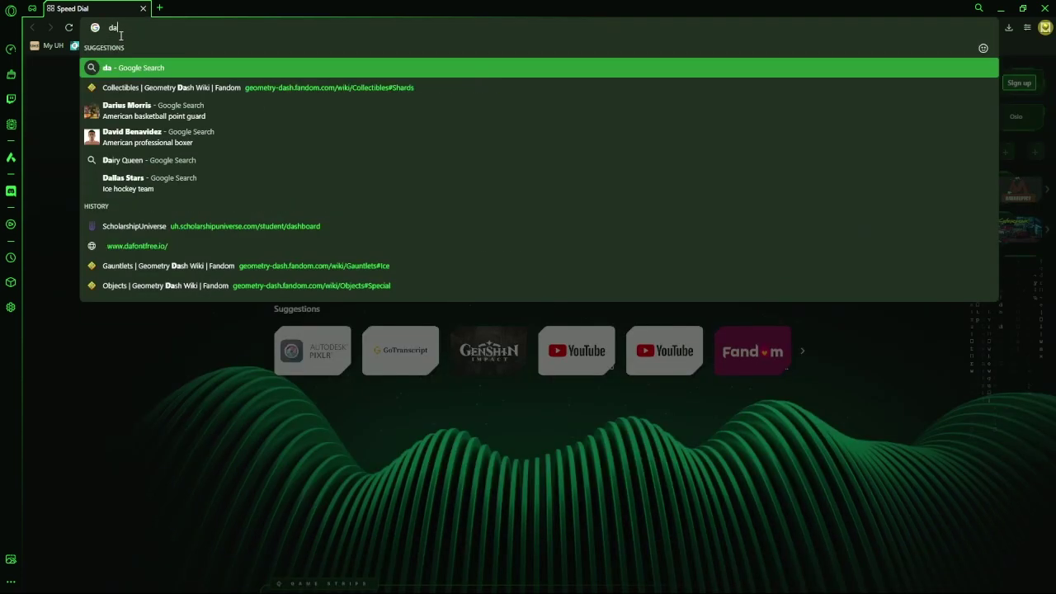
{"action": "key", "text": "BackSpace"}
{"action": "key", "text": "BackSpace"}
{"action": "type", "text": "font"}
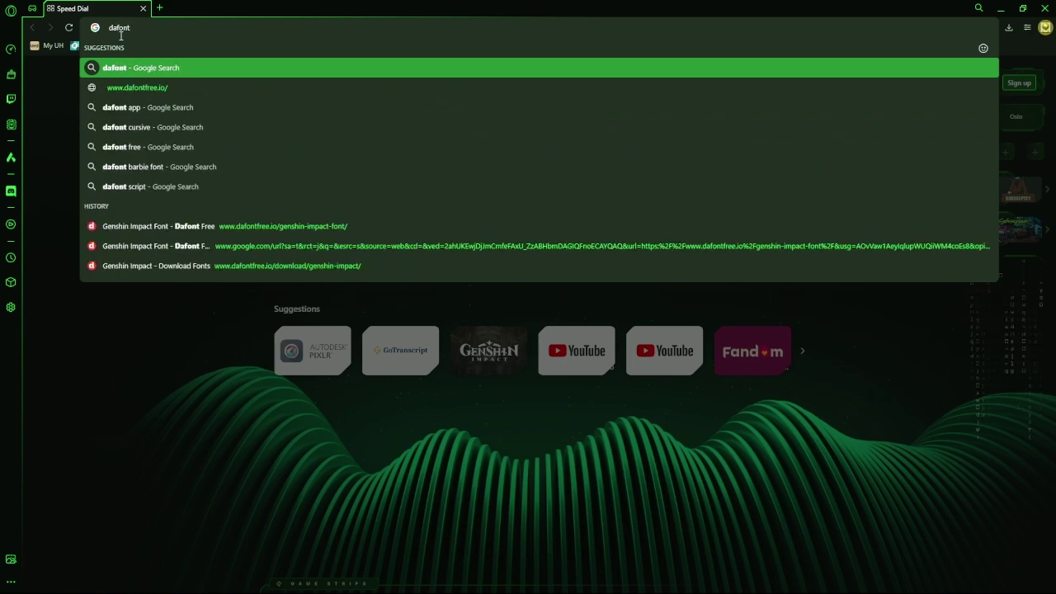
{"action": "key", "text": "Return"}
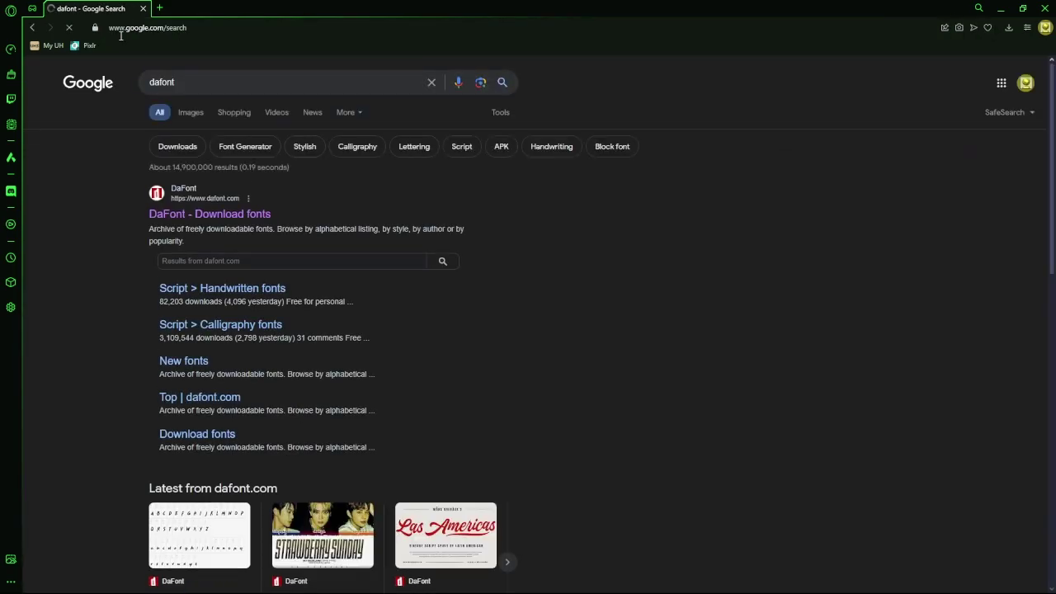
- On DaFont, browse Basic > Fixed width and download Monofonto as monofonto.zip
{"action": "left_click", "coordinate": [247, 214]}
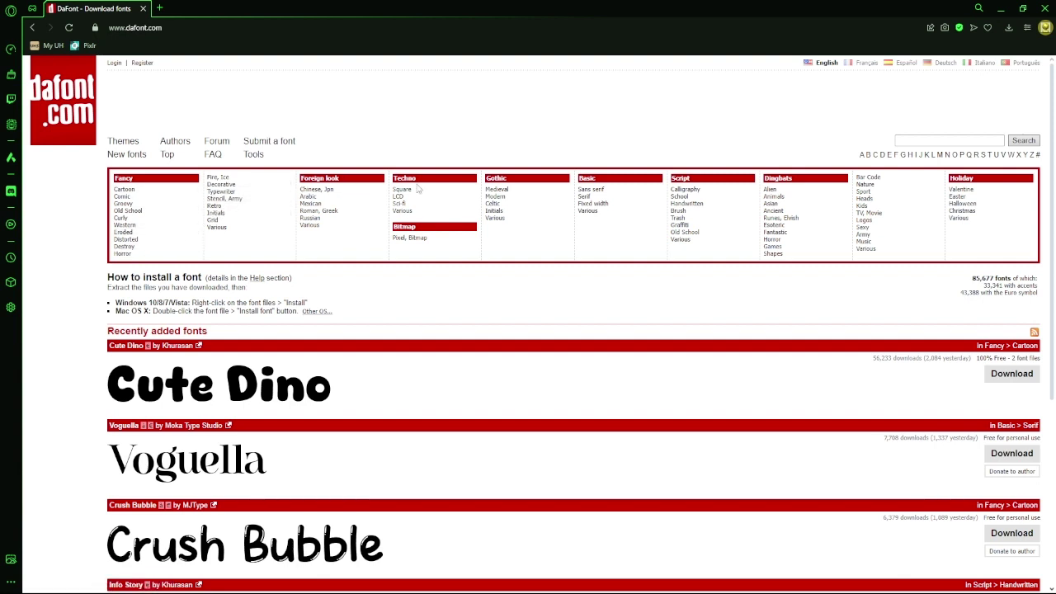
{"action": "left_click", "coordinate": [595, 204]}
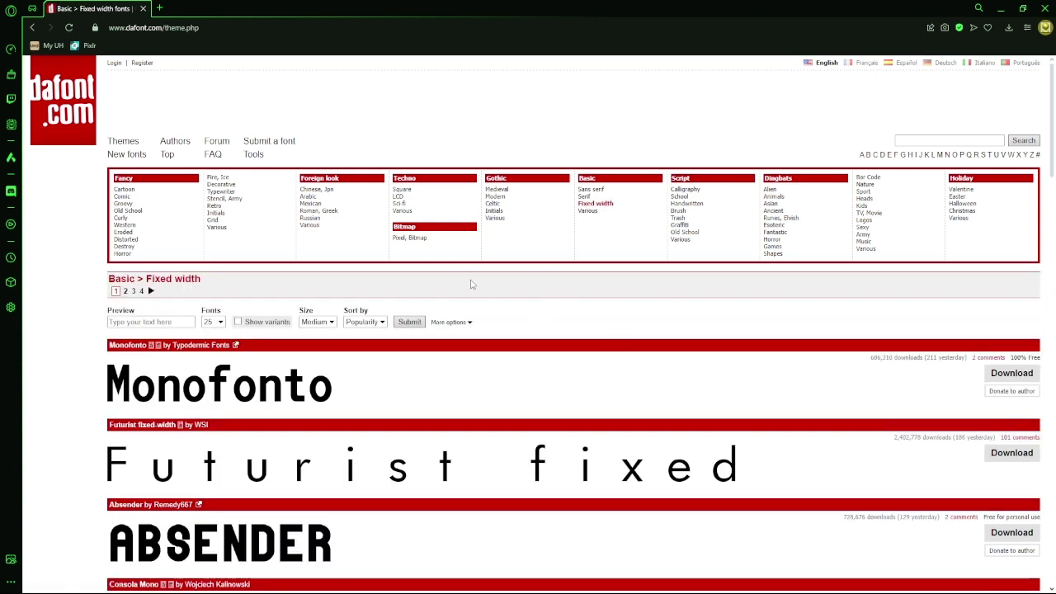
{"action": "scroll", "coordinate": [463, 289], "scroll_direction": "down", "scroll_amount": 2}
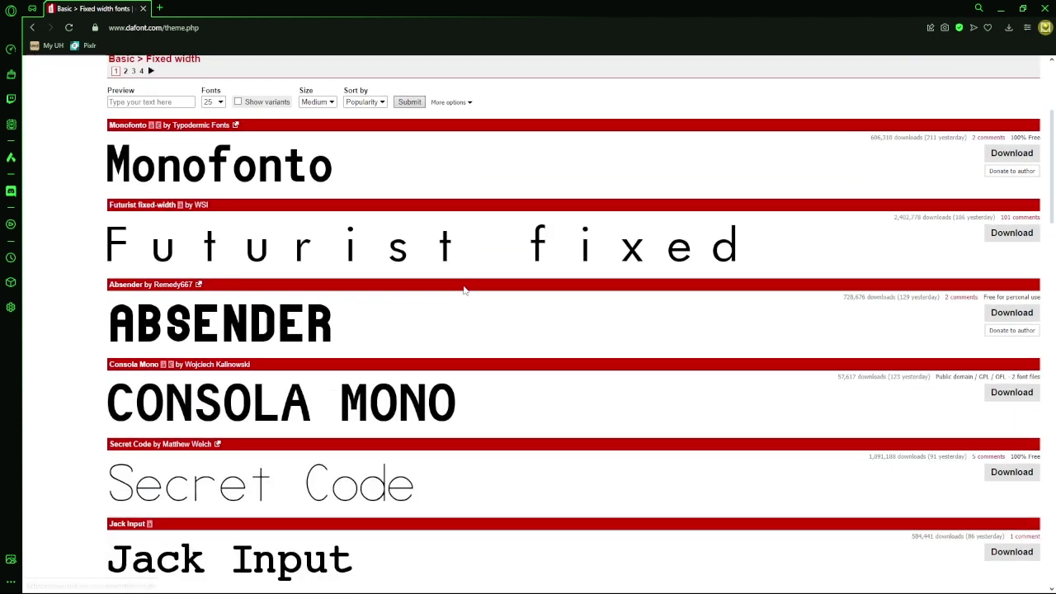
{"action": "scroll", "coordinate": [554, 302], "scroll_direction": "up", "scroll_amount": 1}
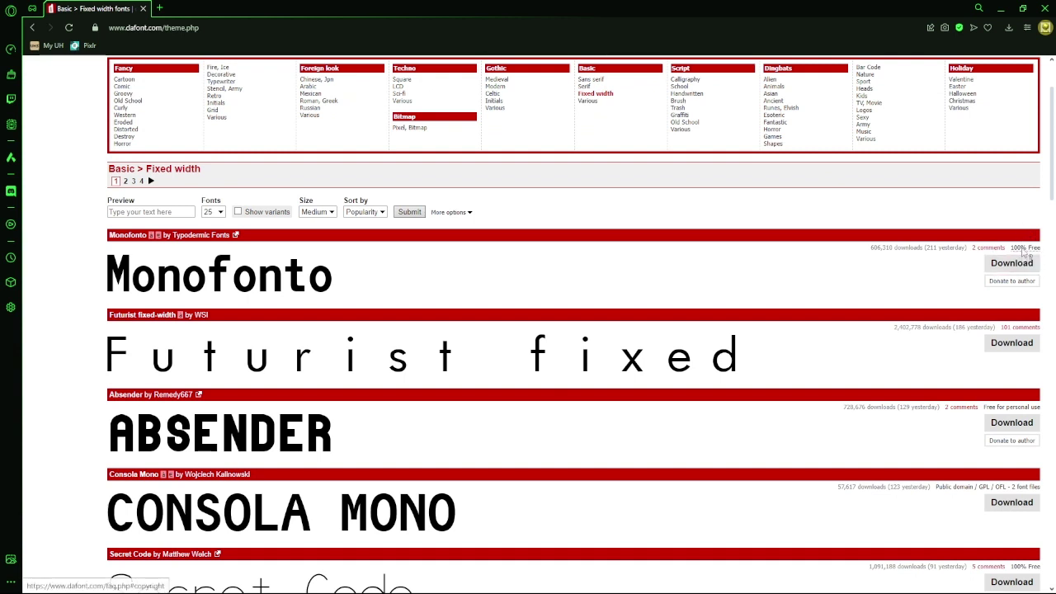
{"action": "left_click", "coordinate": [1008, 264]}
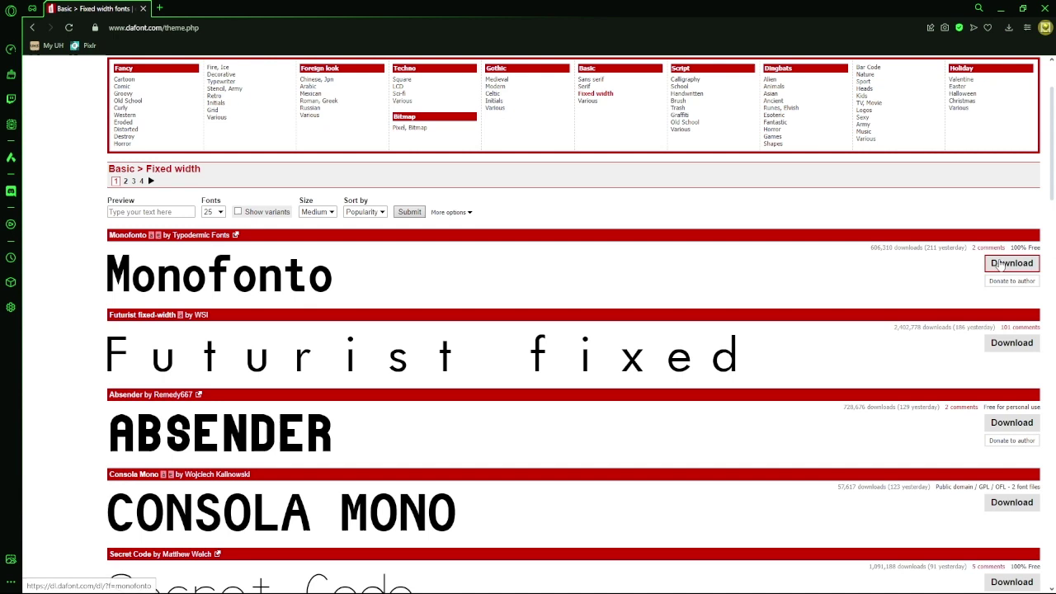
{"action": "left_click", "coordinate": [995, 264]}
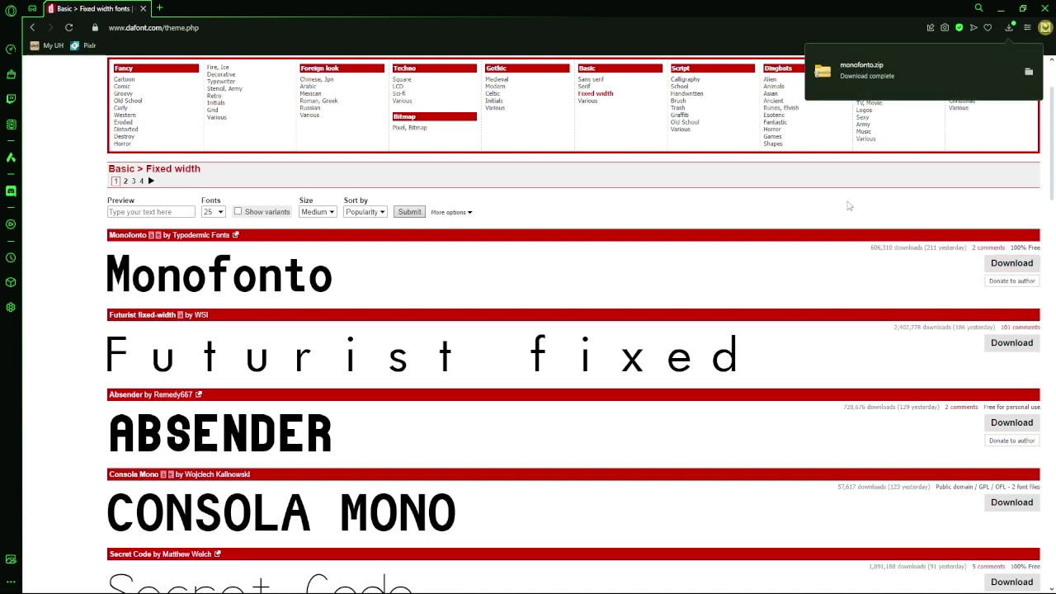
- Copy the monofonto rg font file from the archive into Documents > RMMZ > SmashRPG > fonts
{"action": "left_click", "coordinate": [914, 66]}
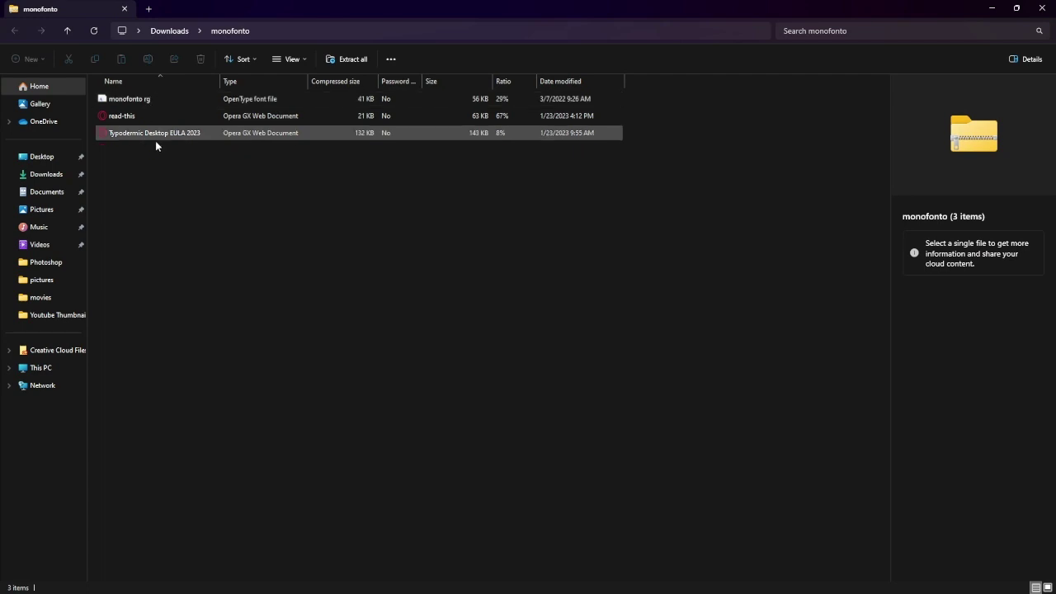
{"action": "right_click", "coordinate": [143, 99]}
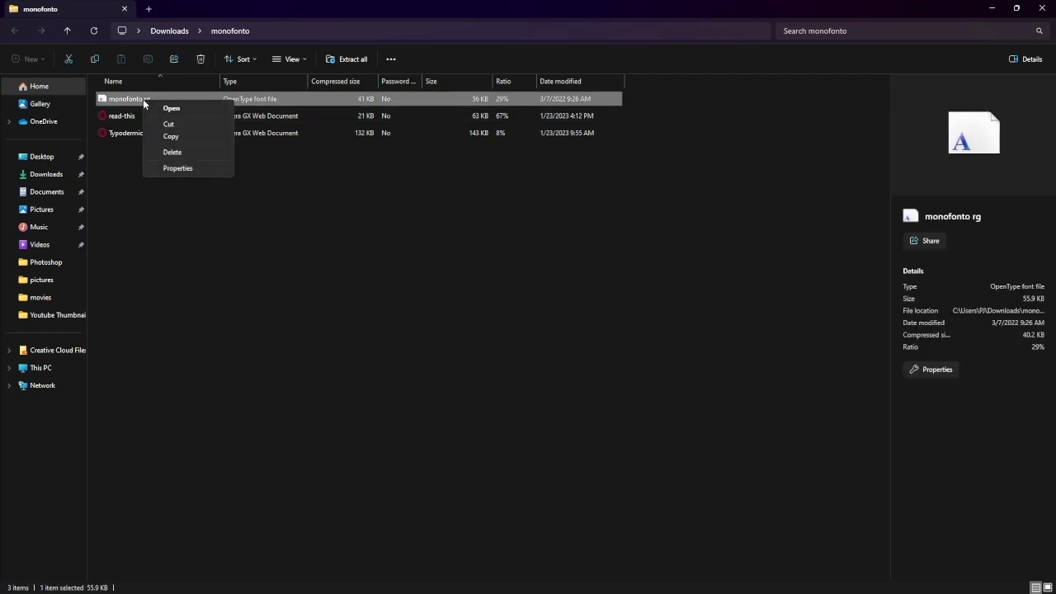
{"action": "left_click", "coordinate": [173, 135]}
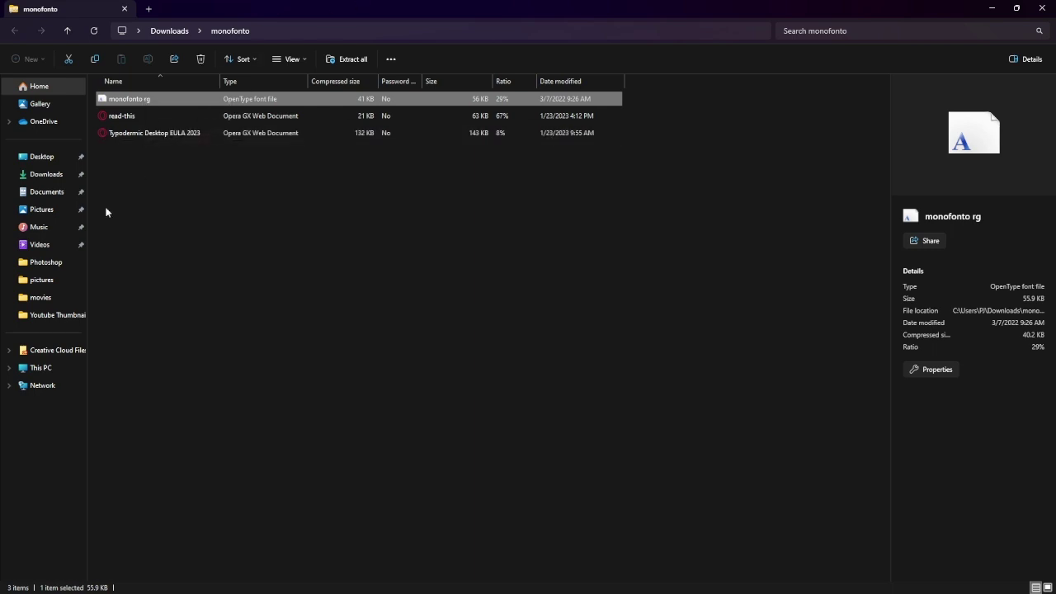
{"action": "left_click", "coordinate": [37, 194]}
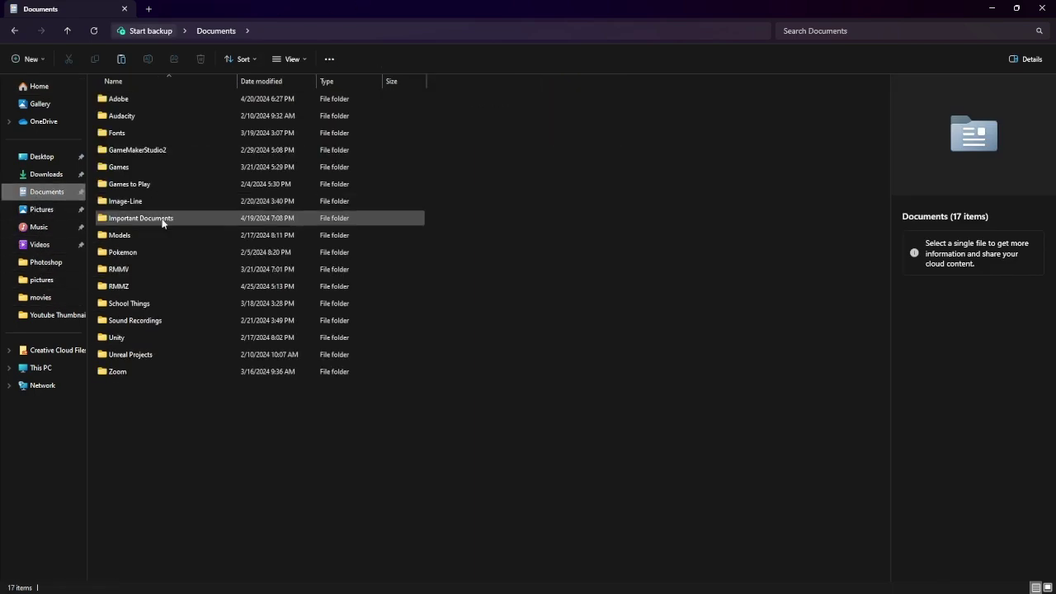
{"action": "double_click", "coordinate": [126, 286]}
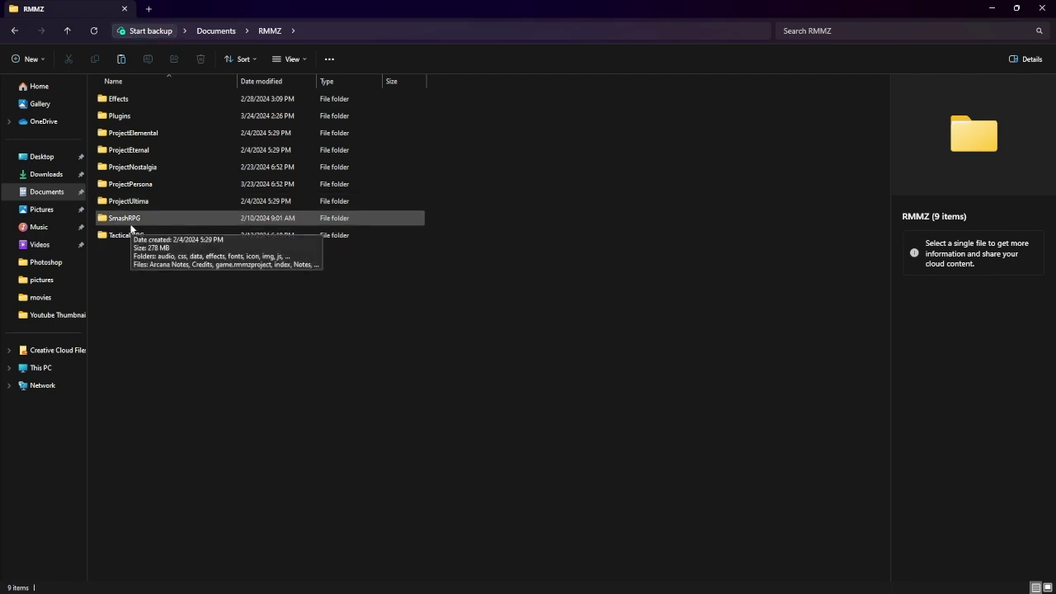
{"action": "double_click", "coordinate": [131, 221]}
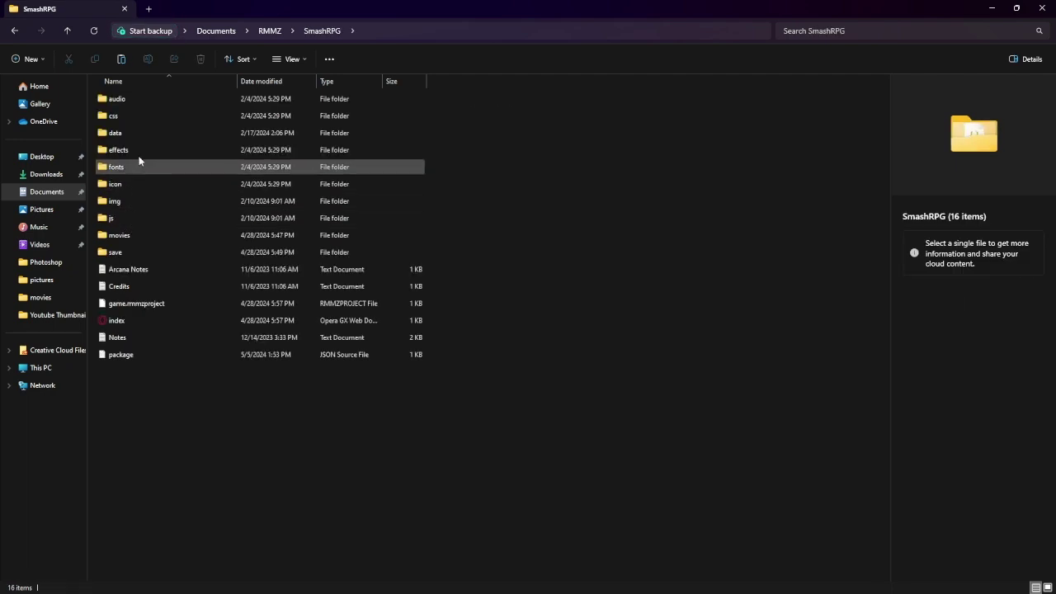
{"action": "double_click", "coordinate": [270, 169]}
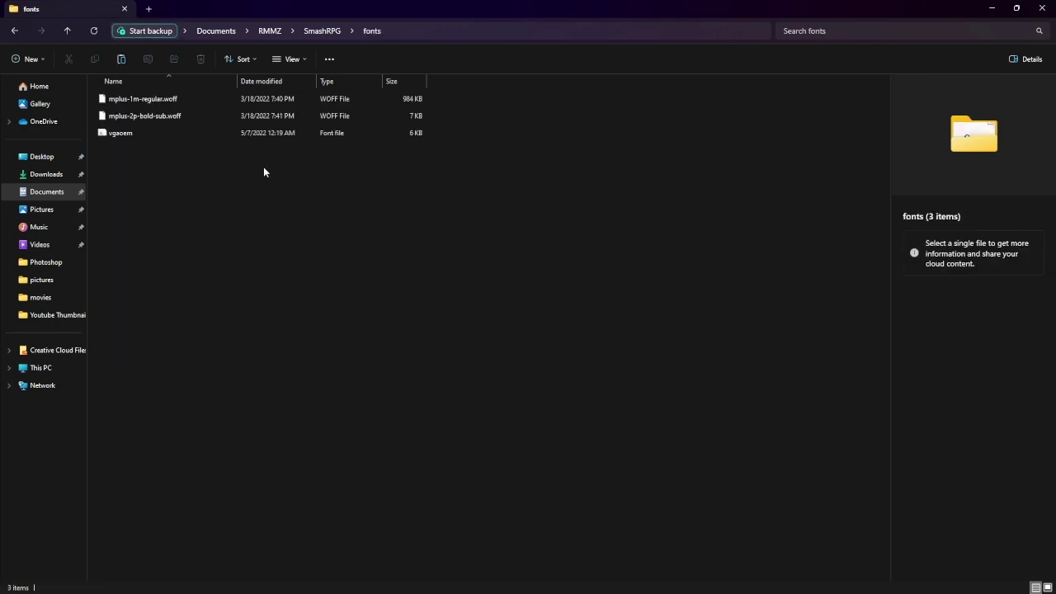
{"action": "key", "text": "ctrl+v"}
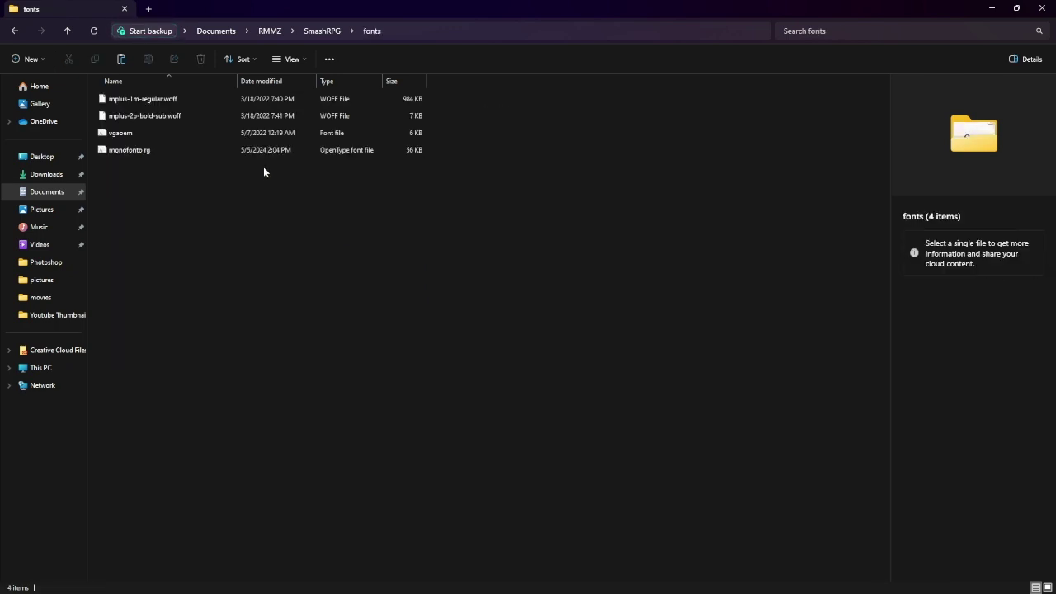
- Preview the vgaoem font, then close the fonts folder window
{"action": "double_click", "coordinate": [175, 132]}
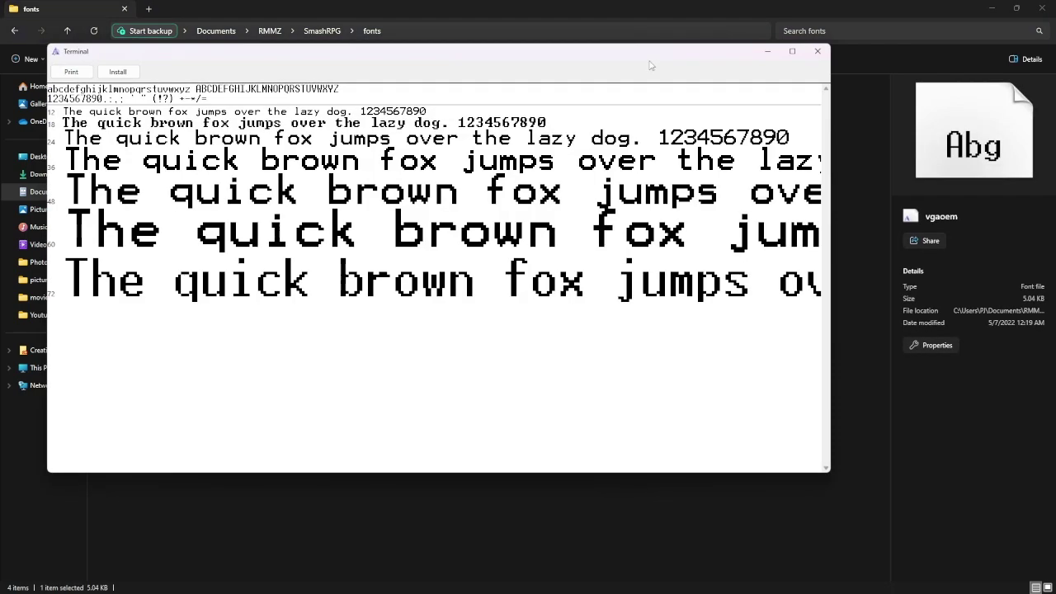
{"action": "left_click", "coordinate": [816, 55]}
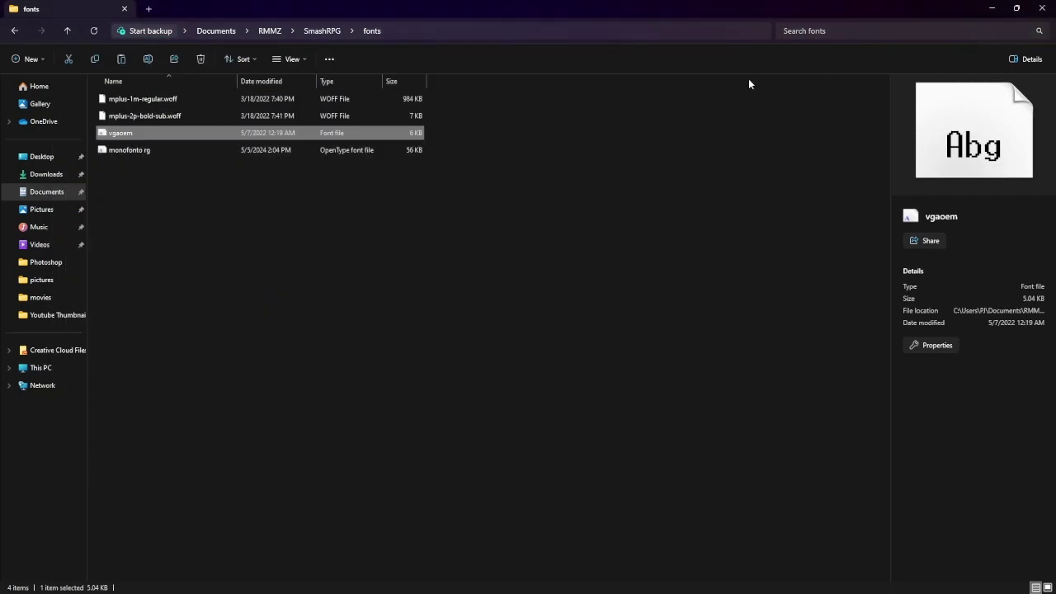
{"action": "left_click", "coordinate": [1039, 9]}
- Close the browser, glance at Resource Manager and Event Searcher, then reopen the Database
{"action": "left_click", "coordinate": [1042, 8]}
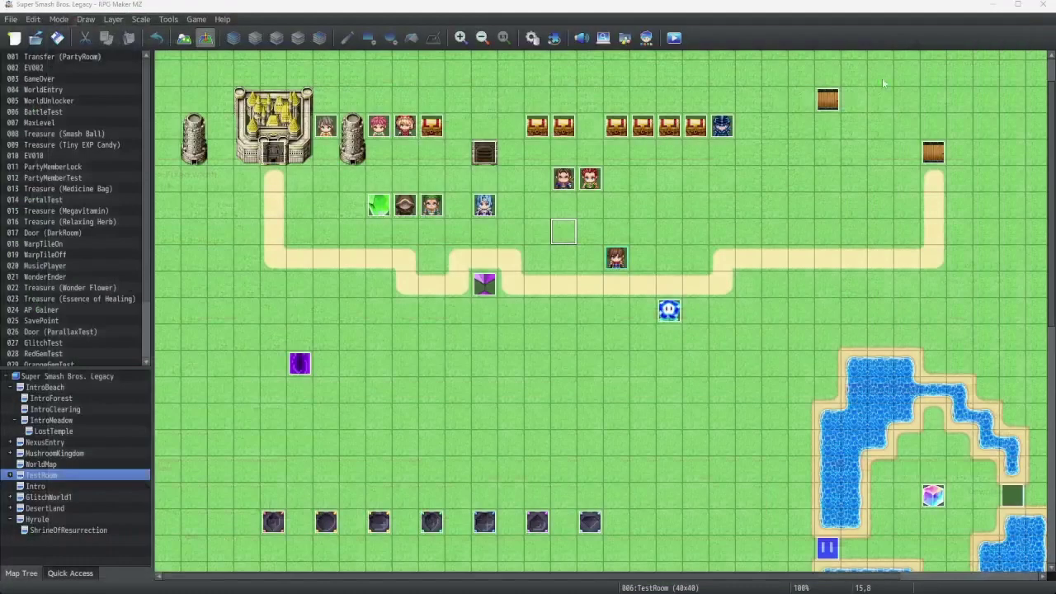
{"action": "left_click", "coordinate": [625, 39]}
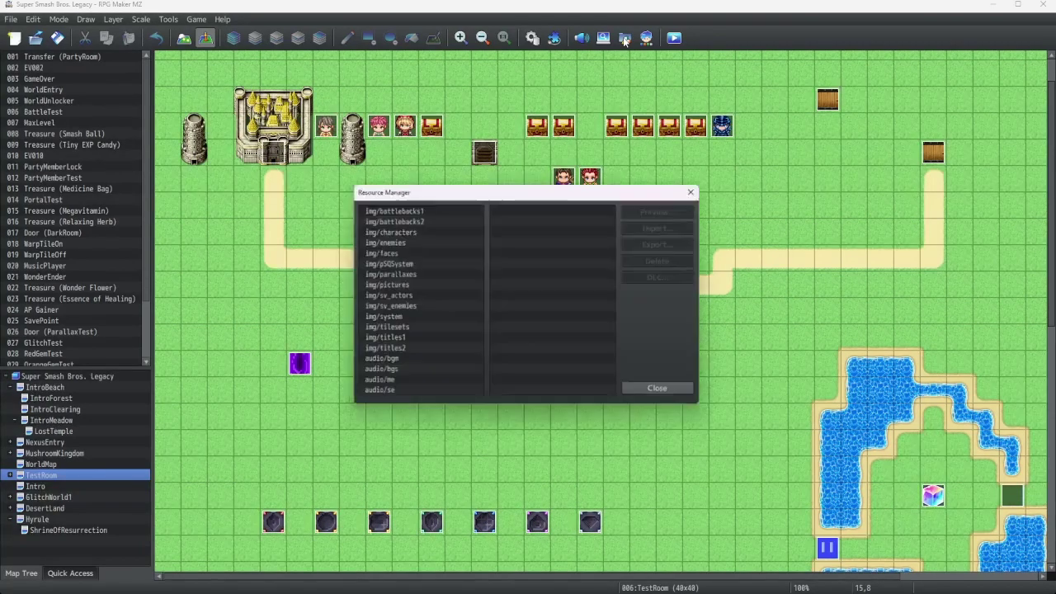
{"action": "left_click", "coordinate": [660, 394]}
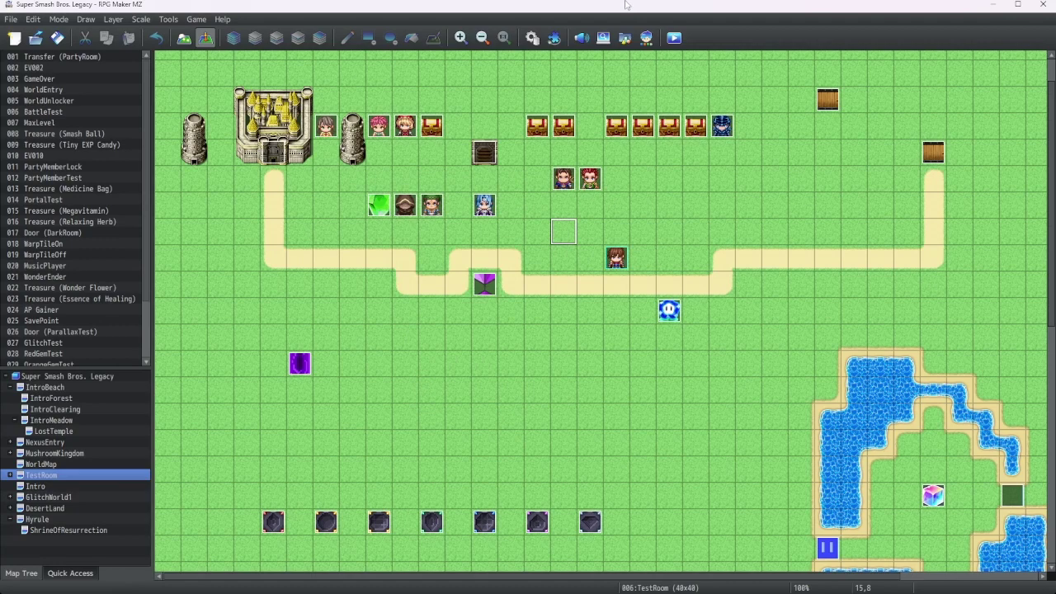
{"action": "left_click", "coordinate": [604, 38]}
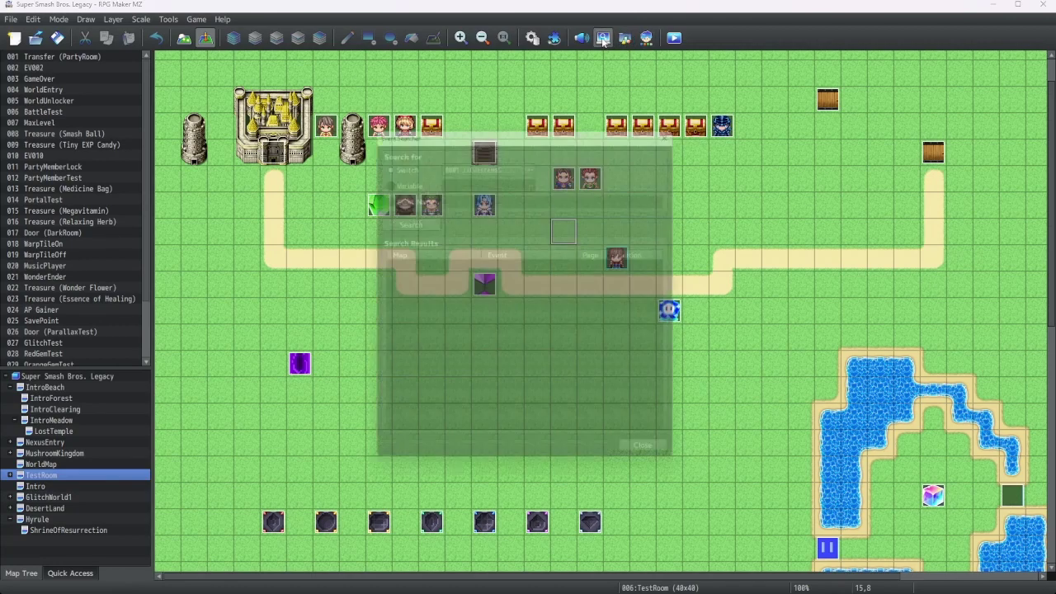
{"action": "left_click", "coordinate": [681, 124]}
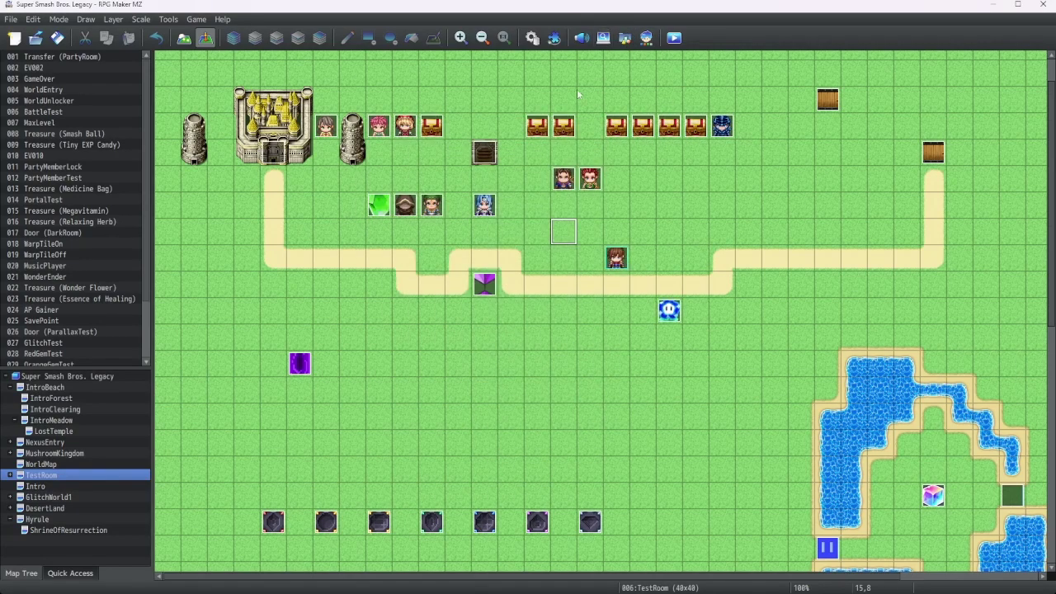
{"action": "left_click", "coordinate": [533, 38]}
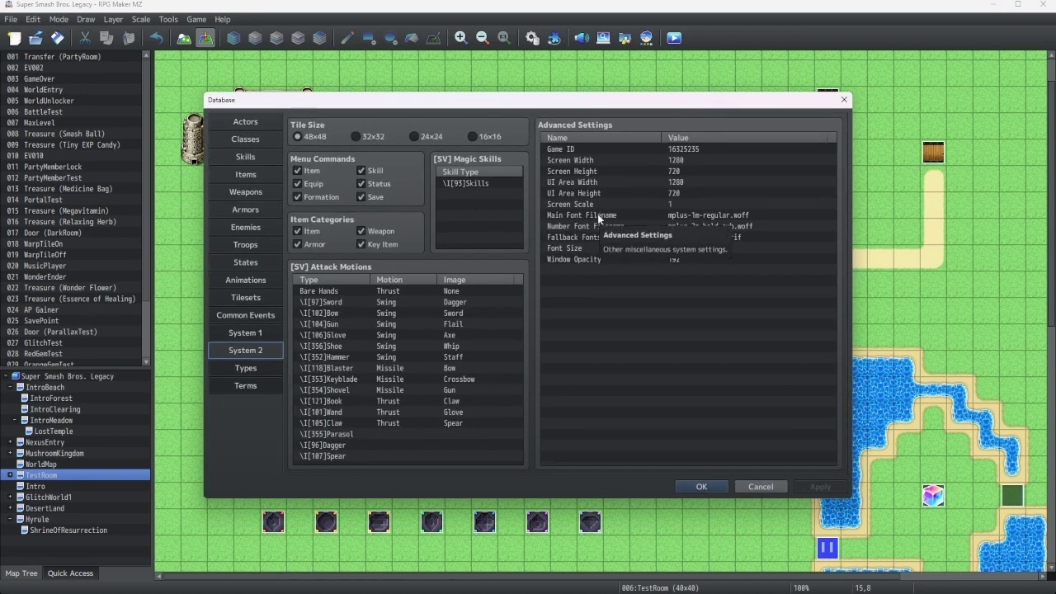
- Start editing Main Font Filename and open File Explorer from the taskbar
{"action": "double_click", "coordinate": [599, 216]}
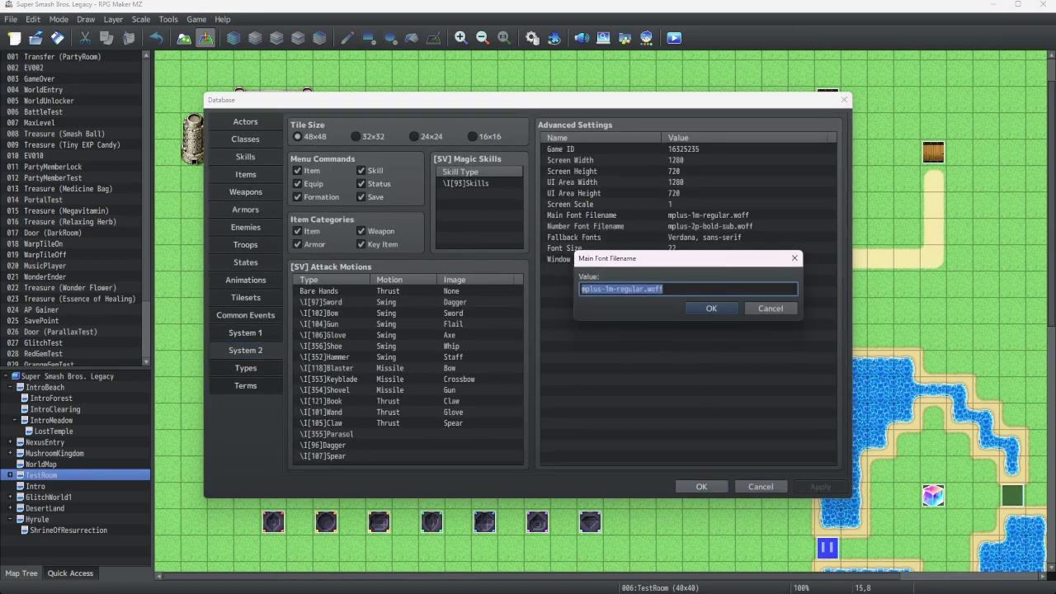
{"action": "mouse_move", "coordinate": [450, 584]}
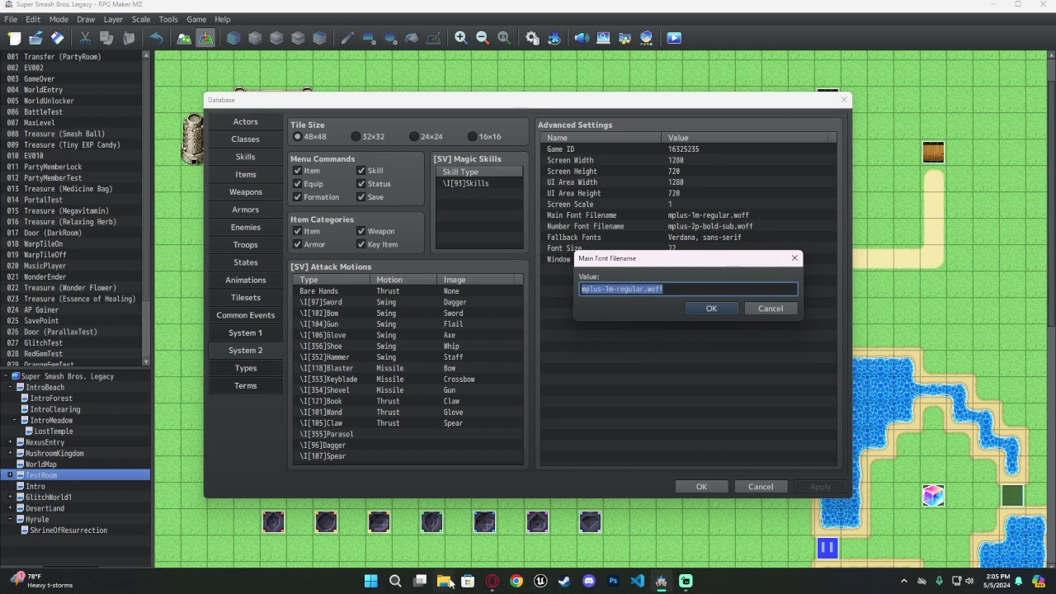
{"action": "left_click", "coordinate": [448, 581]}
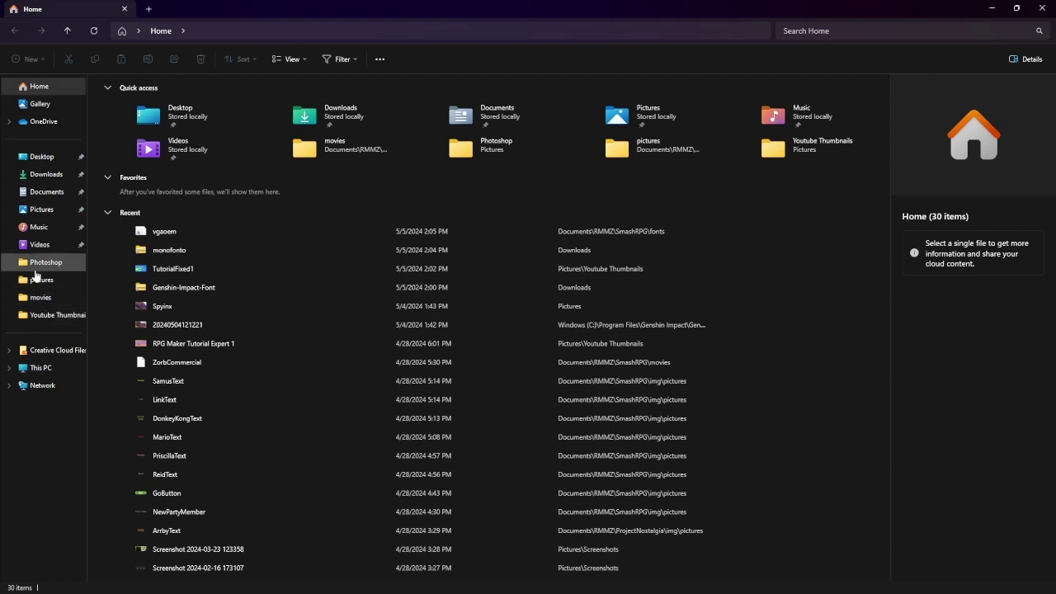
- Navigate File Explorer to Documents > RMMZ > SmashRPG > fonts
{"action": "left_click", "coordinate": [38, 198]}
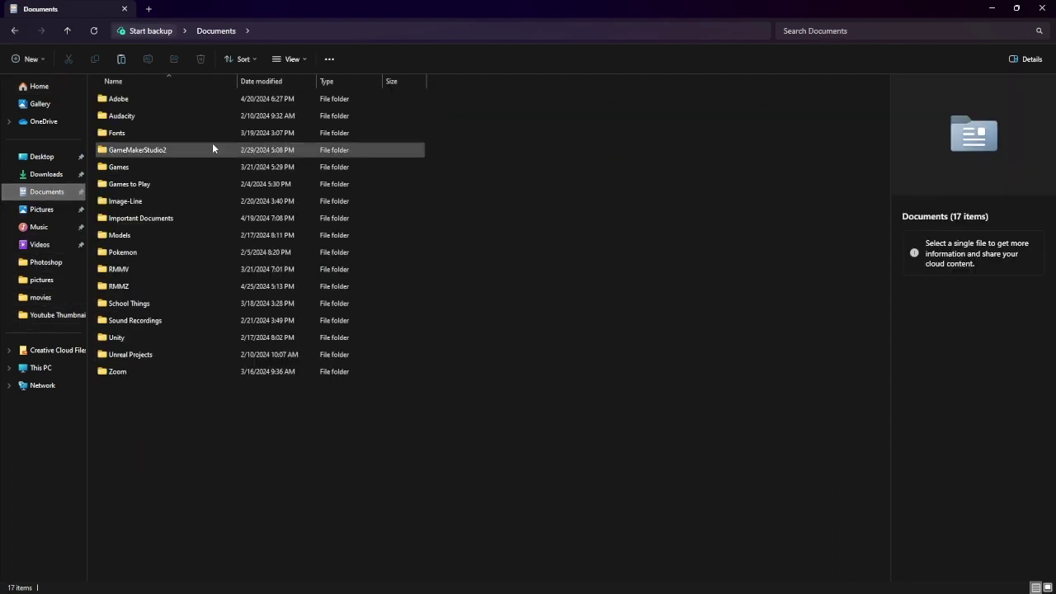
{"action": "double_click", "coordinate": [145, 286]}
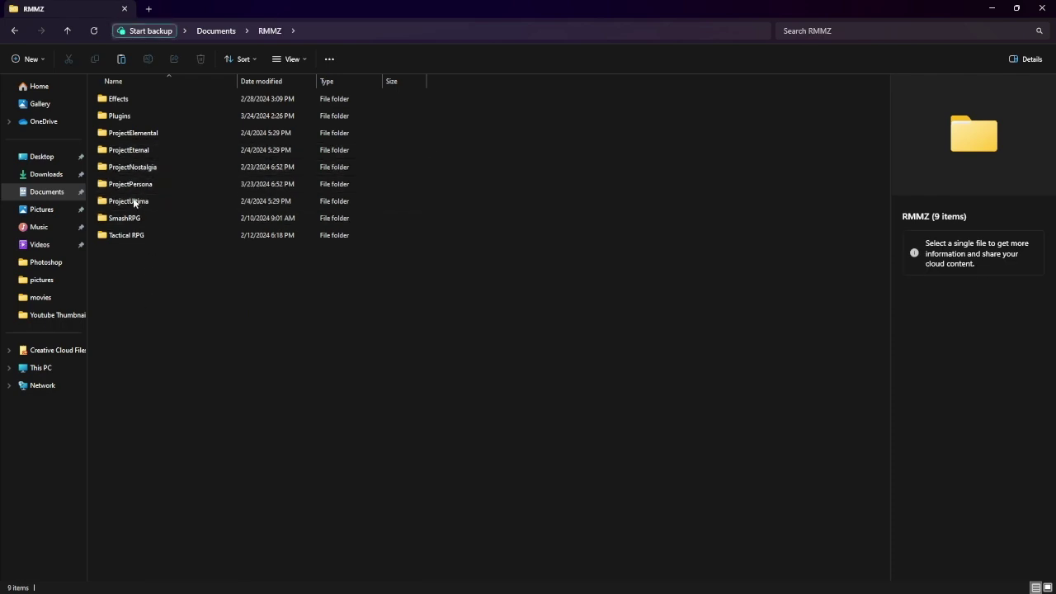
{"action": "double_click", "coordinate": [128, 220]}
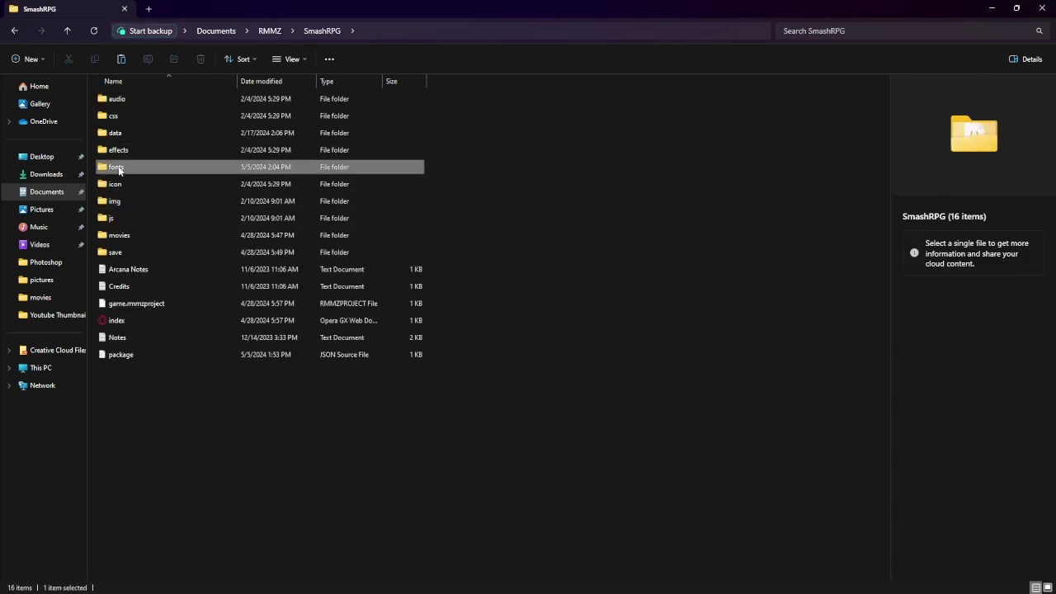
{"action": "double_click", "coordinate": [136, 166]}
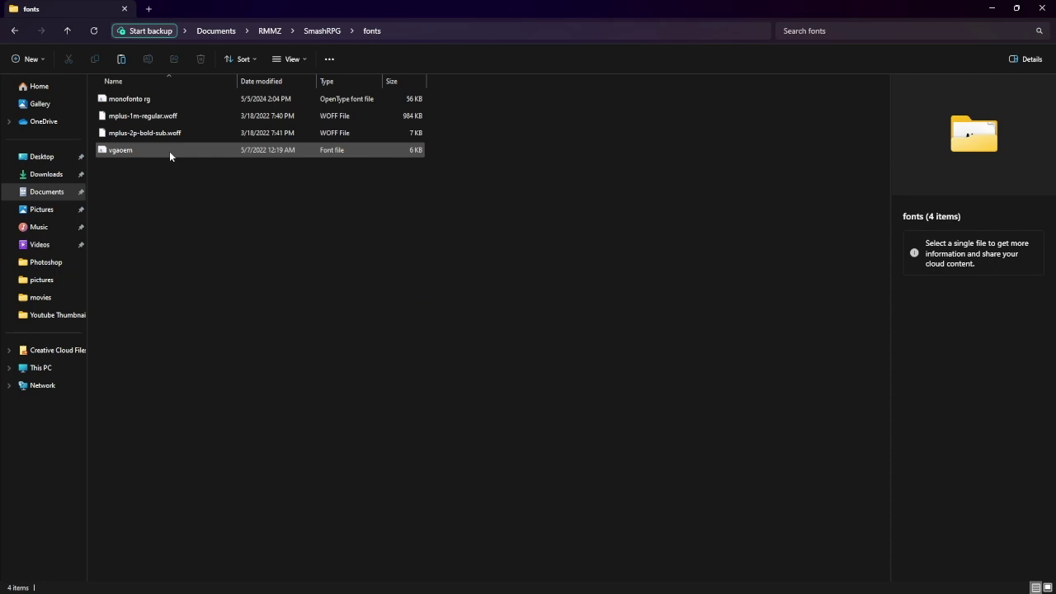
- Check the vgaoem and monofonto rg file names and copy the name 'monofonto rg'
{"action": "left_click", "coordinate": [155, 149]}
{"action": "left_click", "coordinate": [146, 150]}
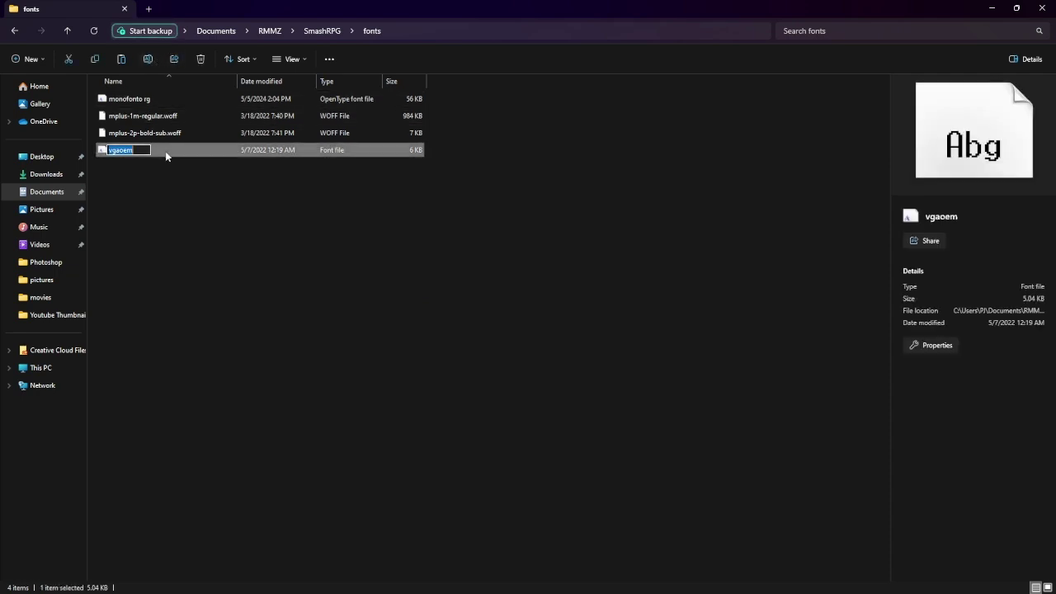
{"action": "left_click", "coordinate": [173, 176]}
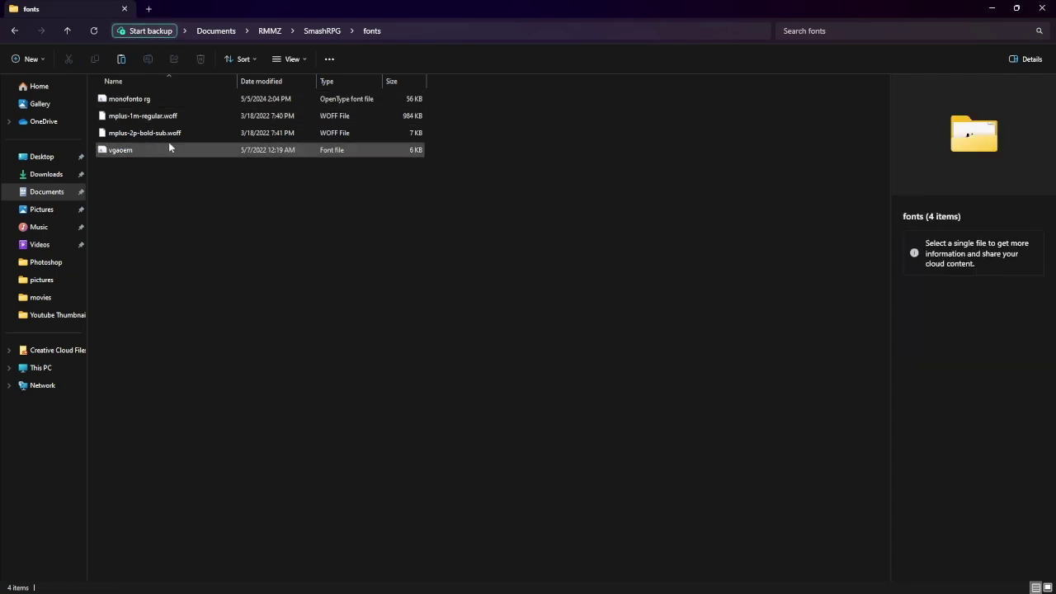
{"action": "left_click", "coordinate": [150, 103]}
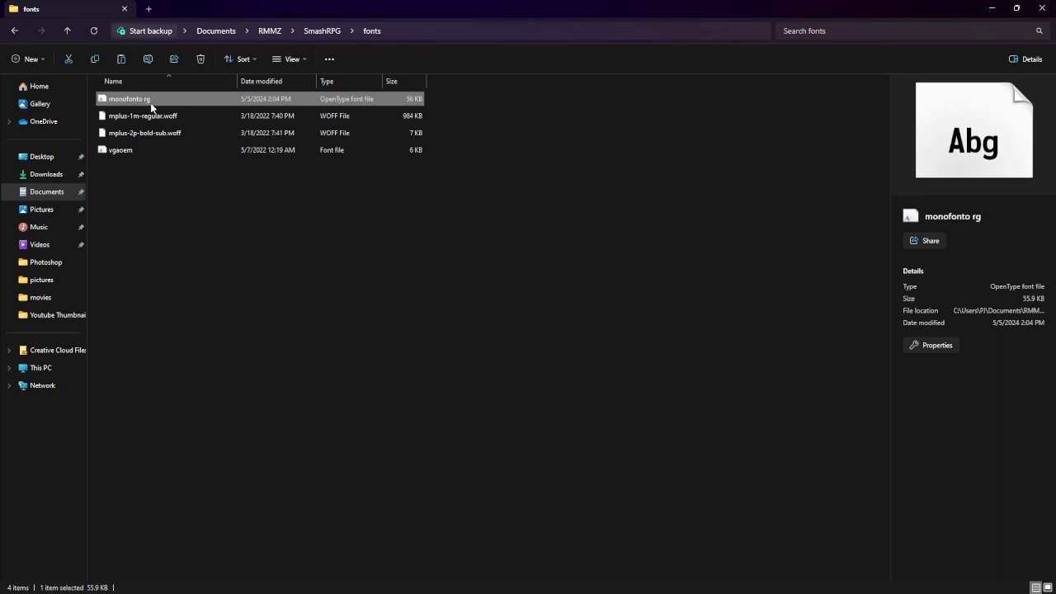
{"action": "left_click", "coordinate": [150, 103]}
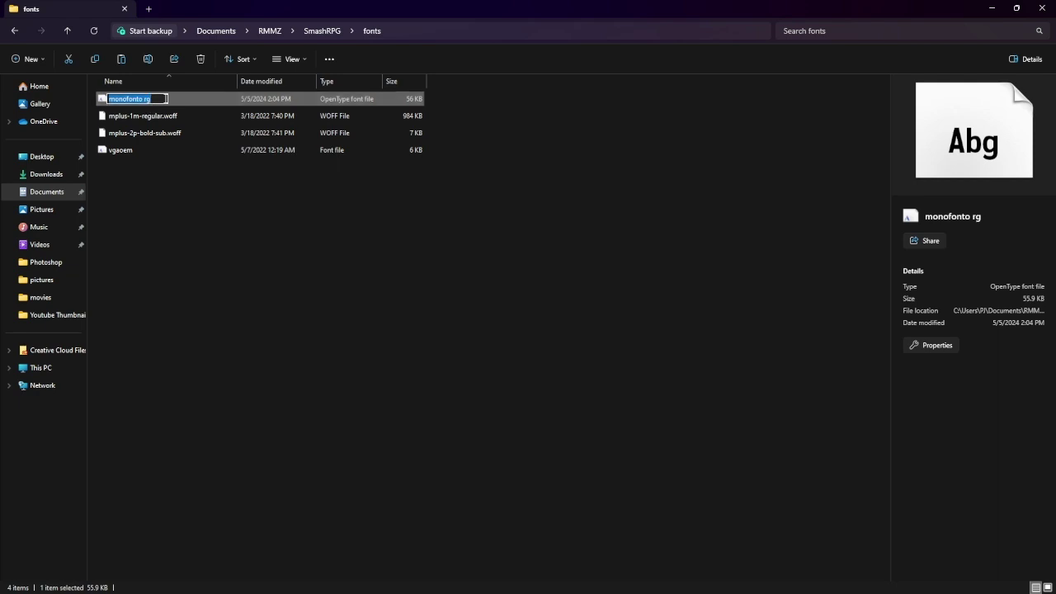
{"action": "left_click", "coordinate": [219, 223]}
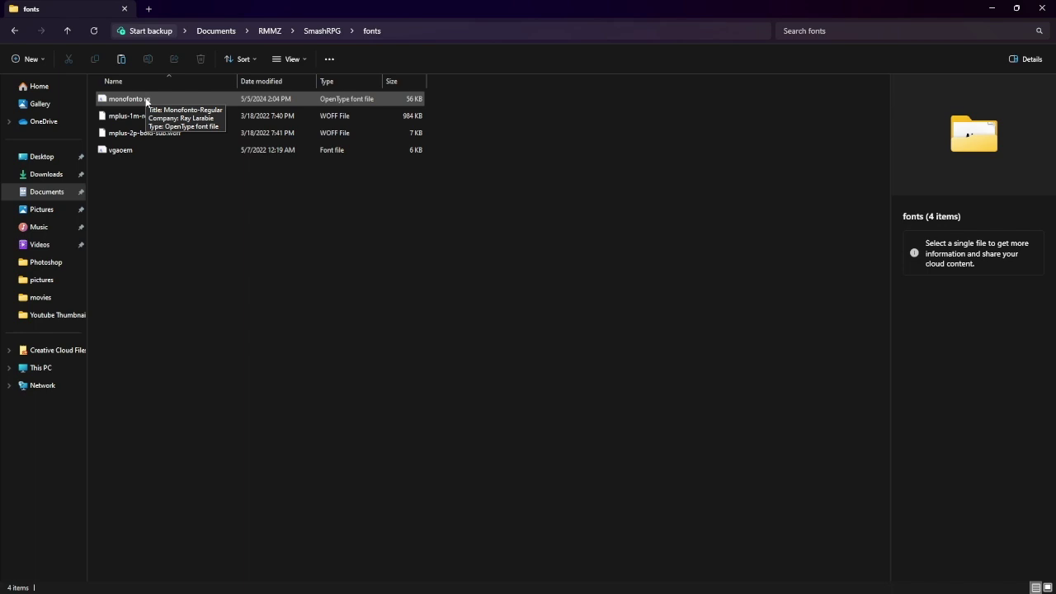
{"action": "right_click", "coordinate": [146, 100]}
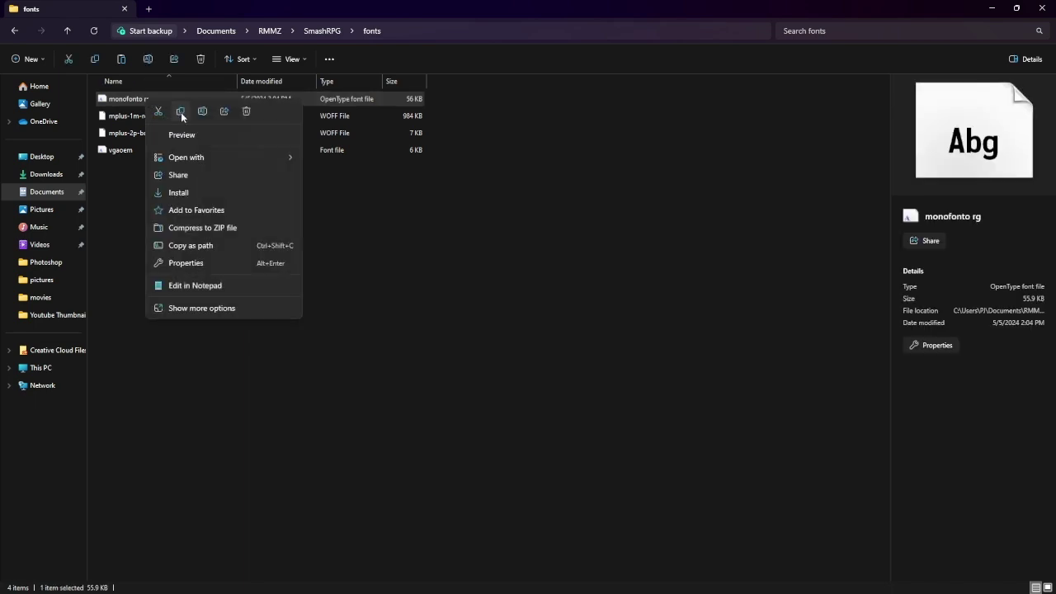
{"action": "left_click", "coordinate": [203, 111]}
{"action": "right_click", "coordinate": [161, 99]}
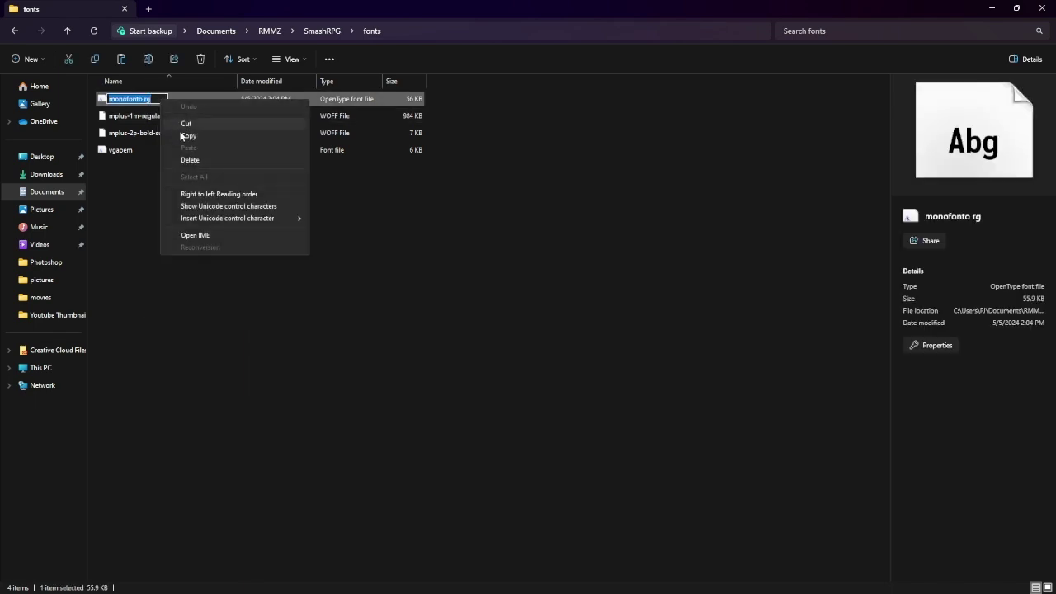
{"action": "left_click", "coordinate": [206, 135]}
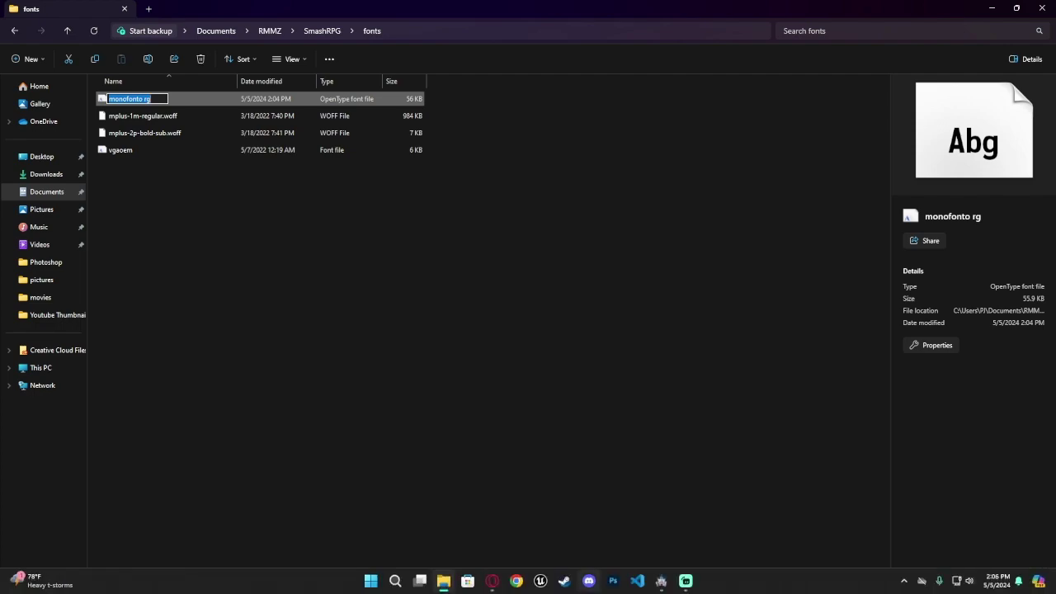
- Set Main Font Filename to 'monofonto rg.tff', close the Database, and start a playtest
{"action": "left_click", "coordinate": [661, 581]}
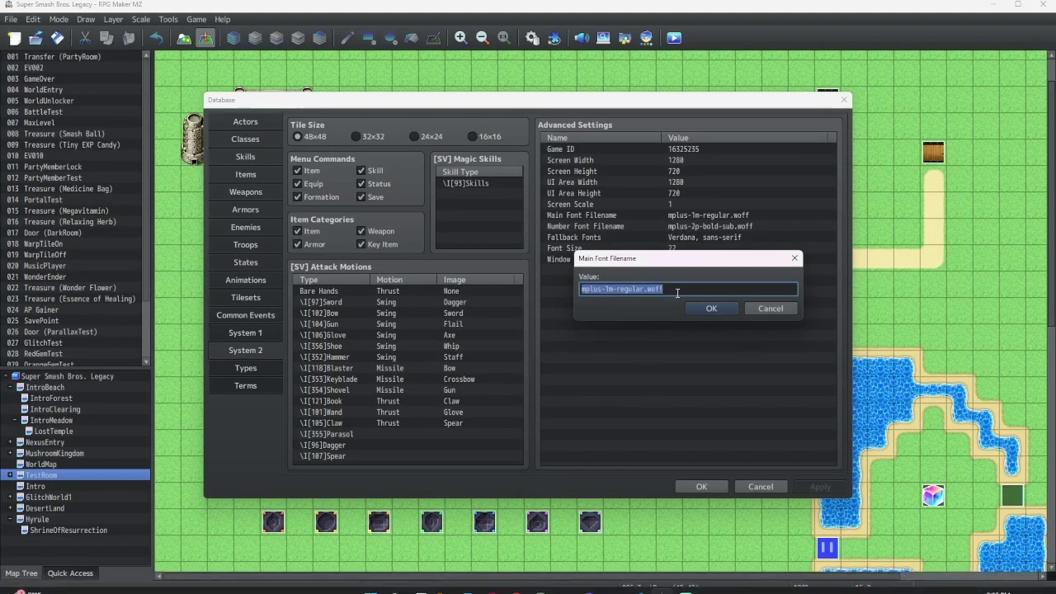
{"action": "type", "text": "monofonto rg"}
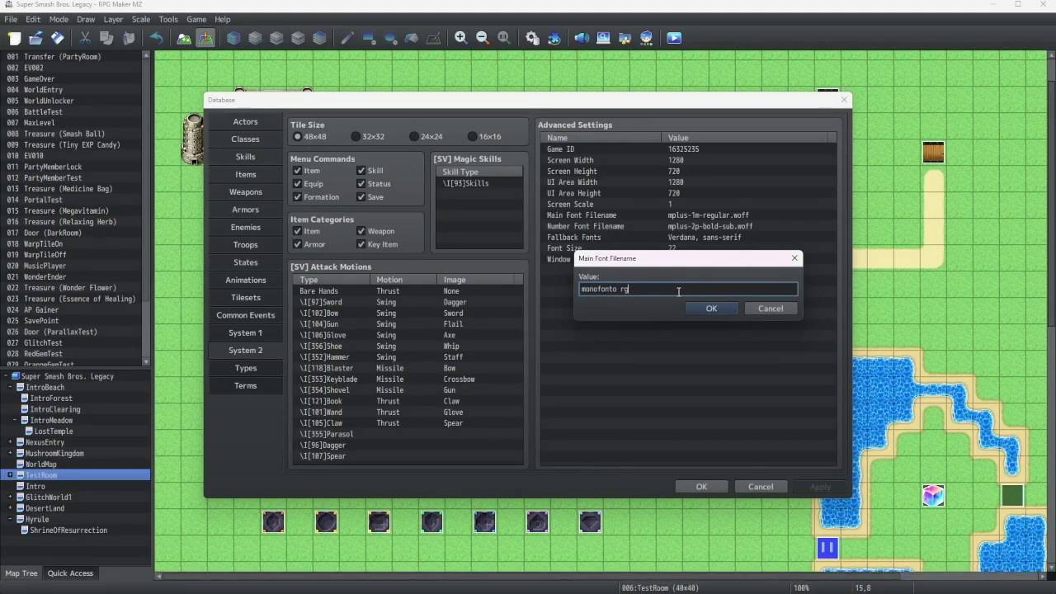
{"action": "type", "text": ".tff"}
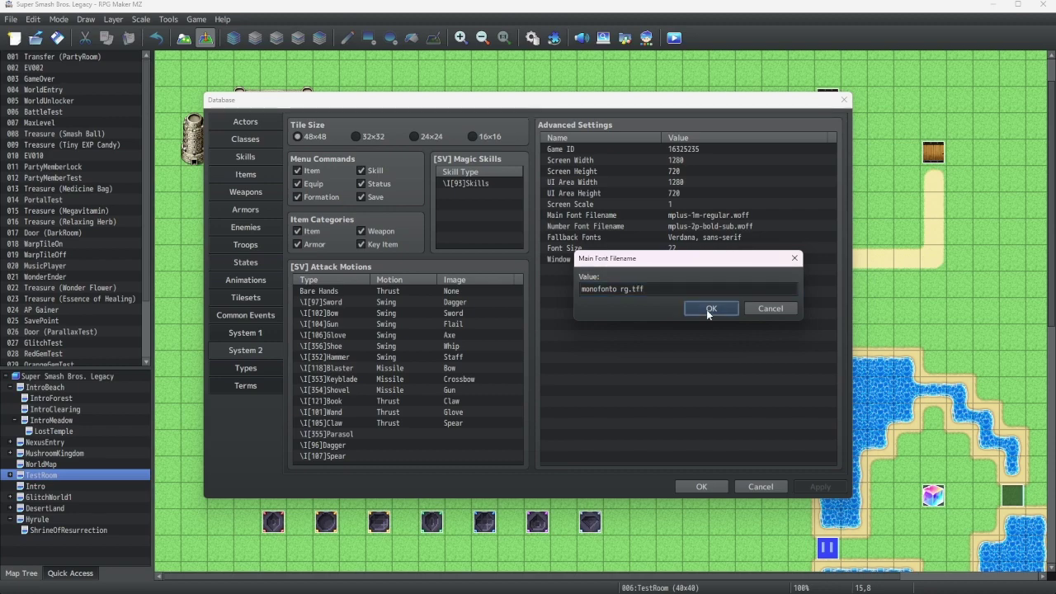
{"action": "left_click", "coordinate": [707, 309]}
{"action": "left_click", "coordinate": [701, 486]}
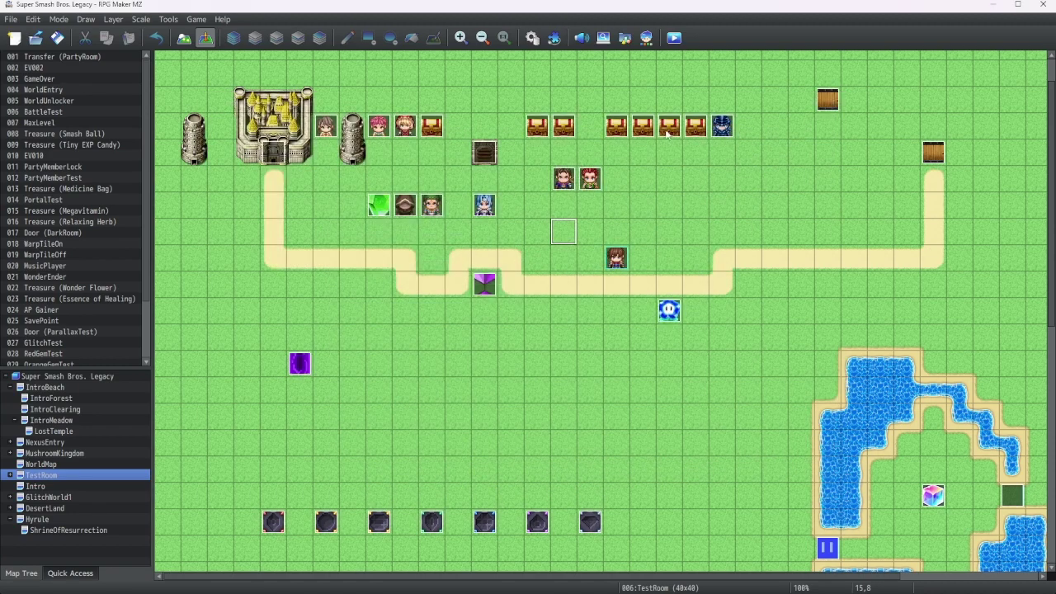
{"action": "left_click", "coordinate": [676, 35]}
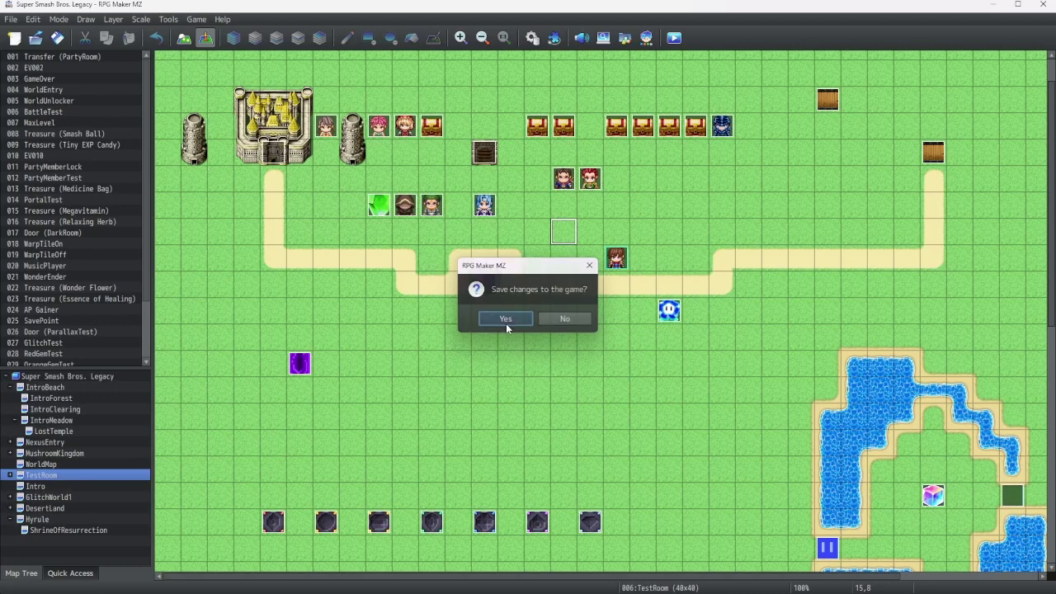
- Save and run the playtest, then close DevTools and the game window showing the font error
{"action": "left_click", "coordinate": [506, 323]}
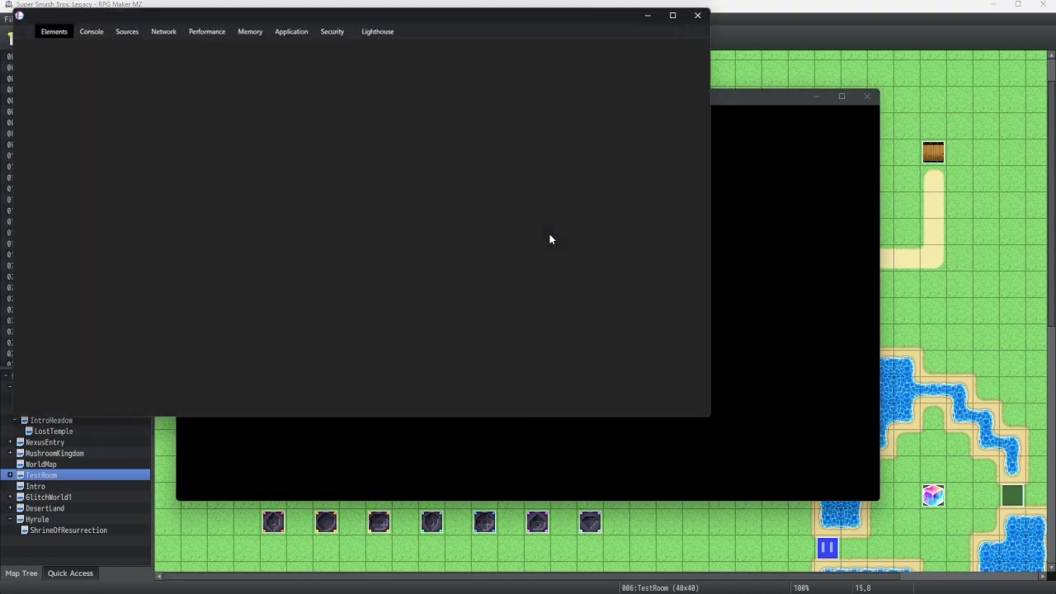
{"action": "left_click", "coordinate": [701, 13]}
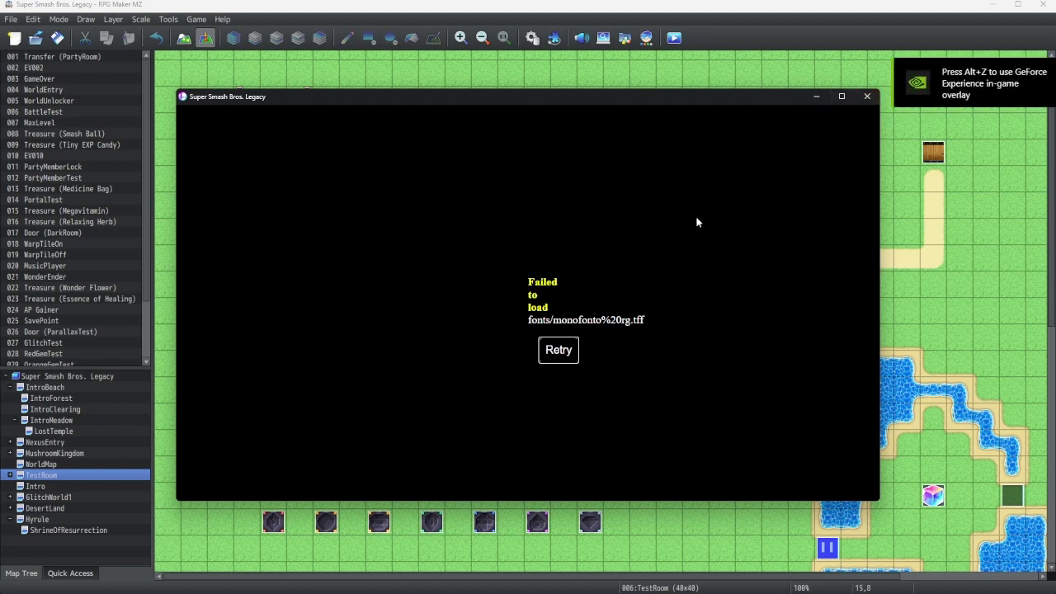
{"action": "left_click", "coordinate": [867, 95]}
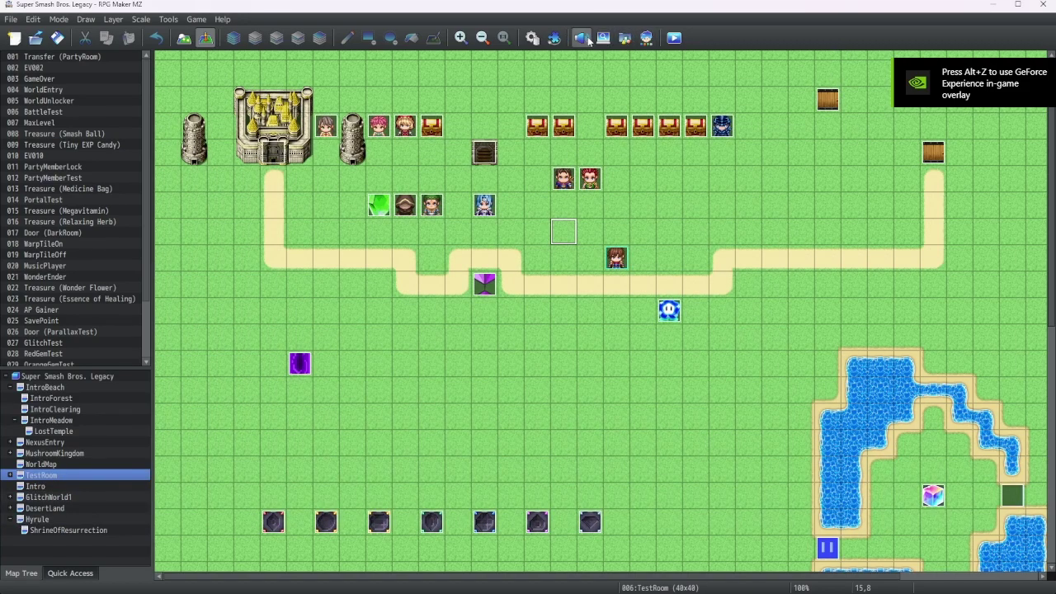
- Reopen the Database and change the Main Font Filename extension from .tff to .otf
{"action": "left_click", "coordinate": [554, 38]}
{"action": "key", "text": "Escape"}
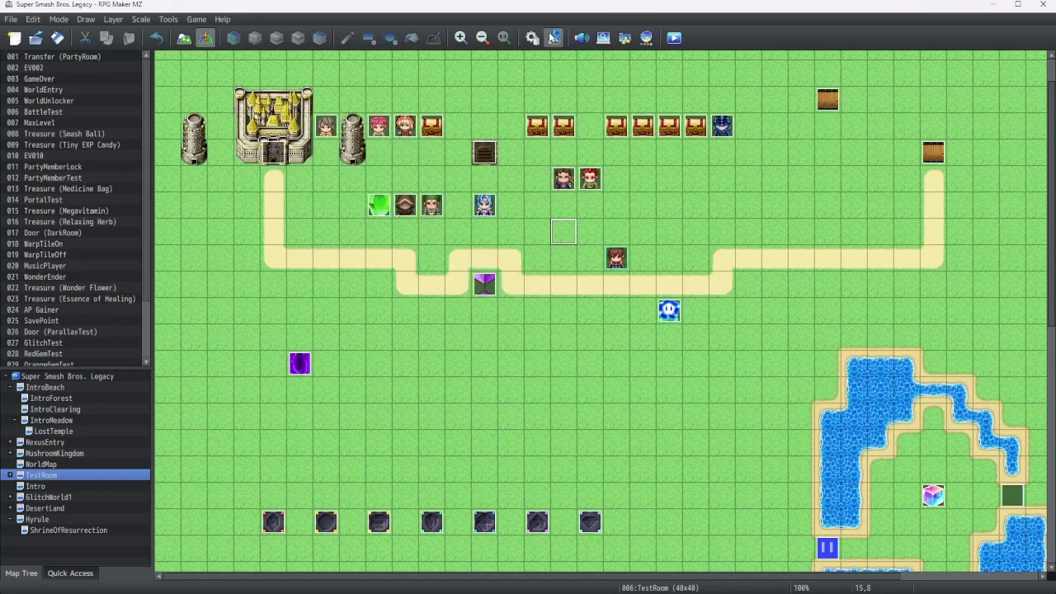
{"action": "left_click", "coordinate": [532, 38]}
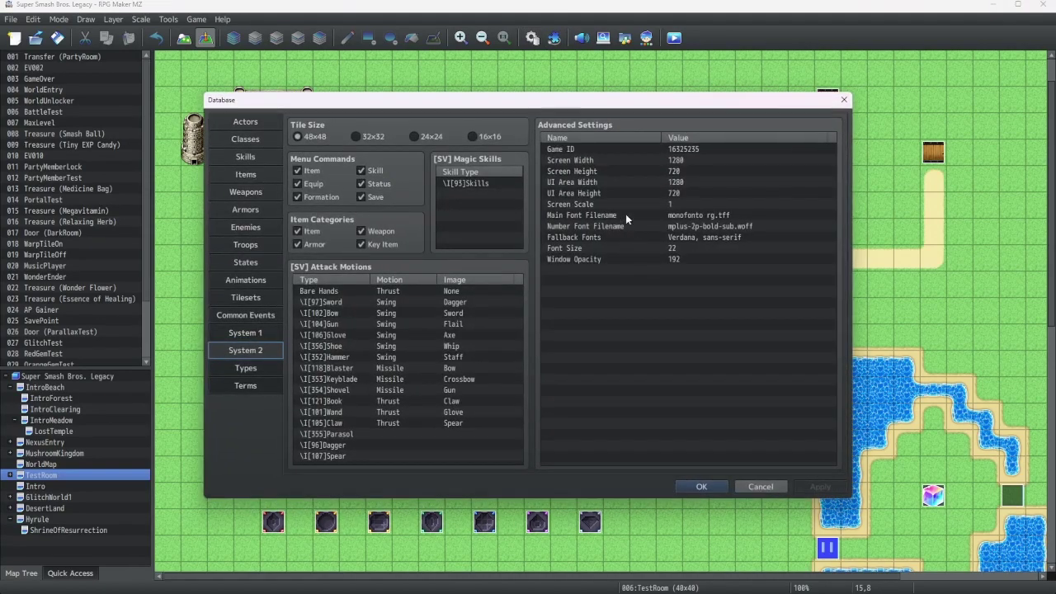
{"action": "double_click", "coordinate": [625, 213]}
{"action": "left_click", "coordinate": [637, 288]}
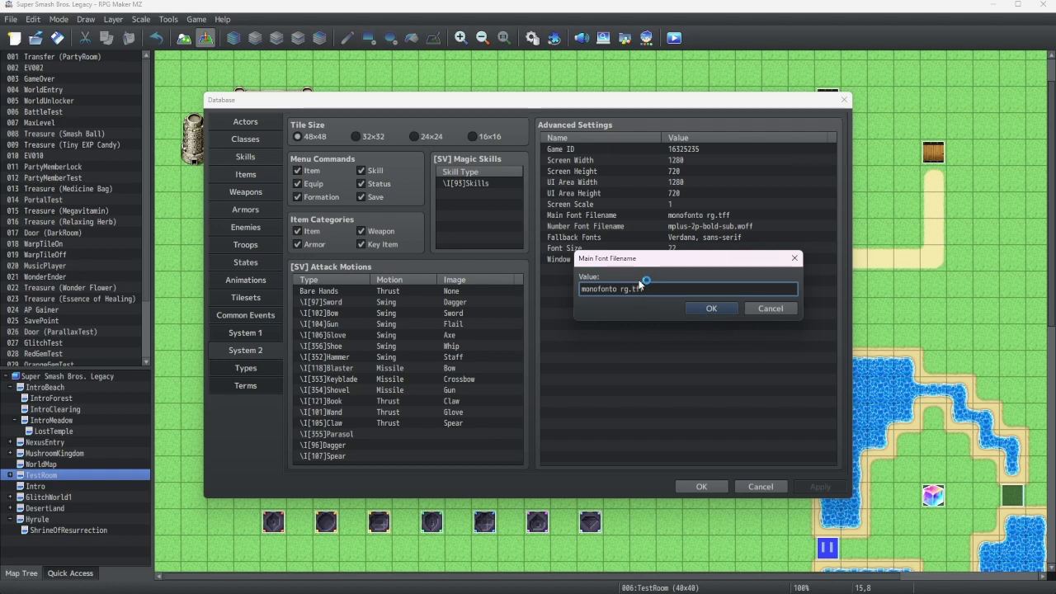
{"action": "type", "text": "tf"}
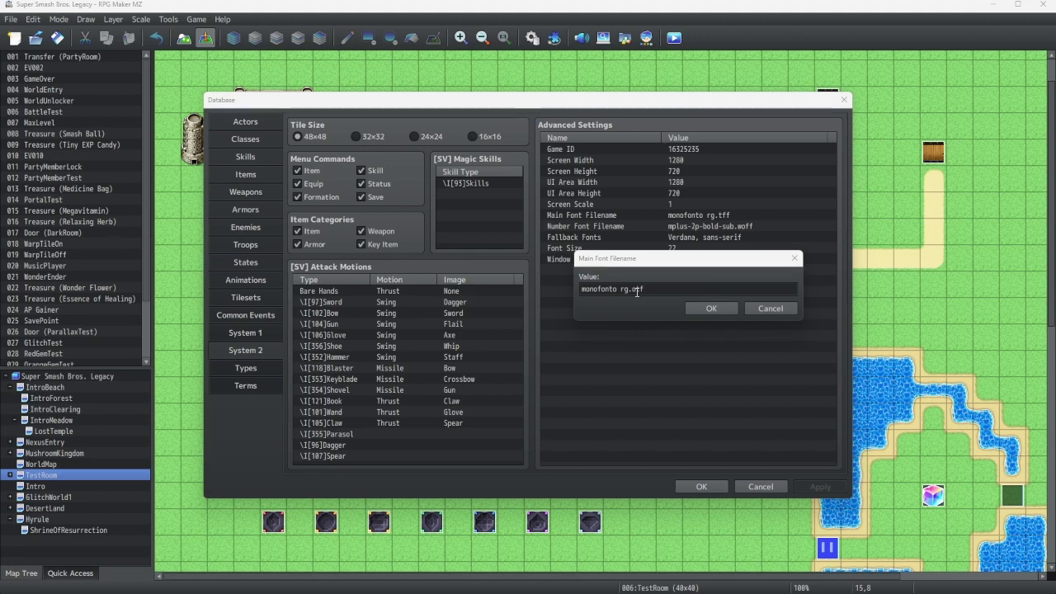
- Apply 'monofonto rg.otf', save, and playtest to the title screen, then close the game window
{"action": "left_click", "coordinate": [711, 308]}
{"action": "left_click", "coordinate": [701, 486]}
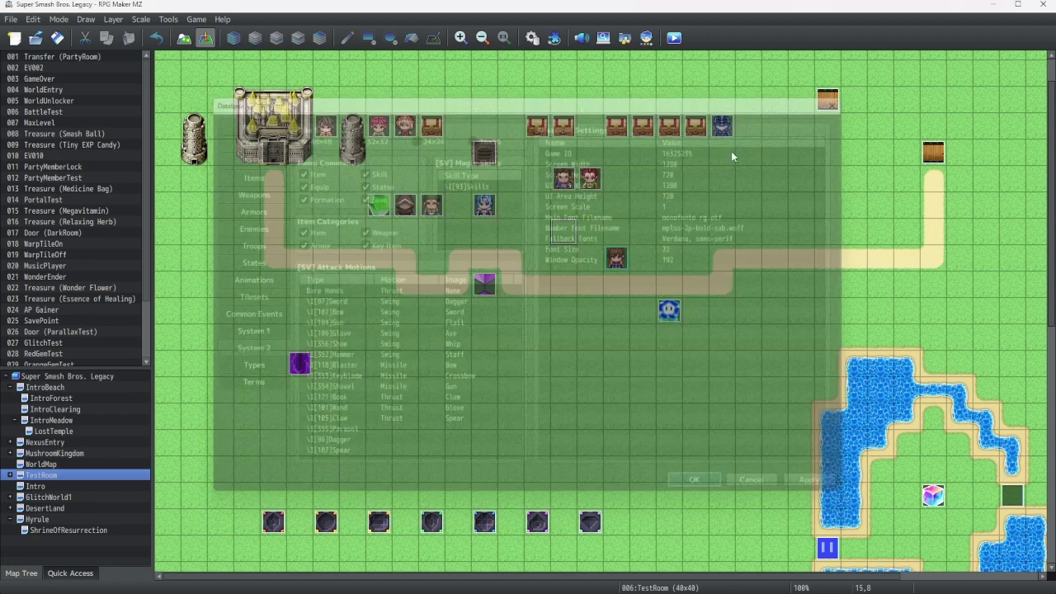
{"action": "left_click", "coordinate": [674, 38]}
{"action": "left_click", "coordinate": [505, 318]}
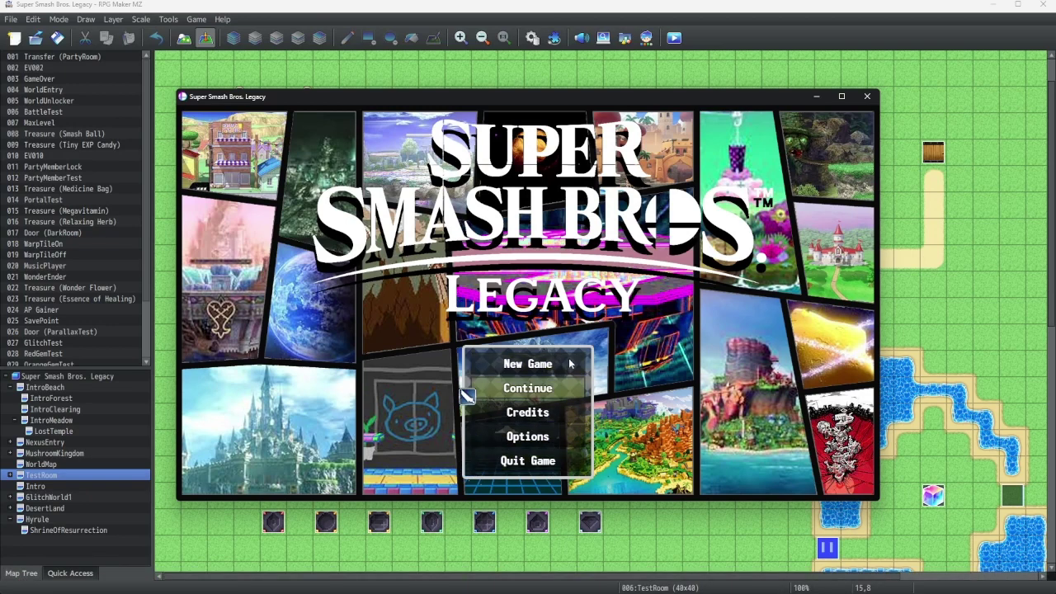
{"action": "left_click", "coordinate": [868, 98]}
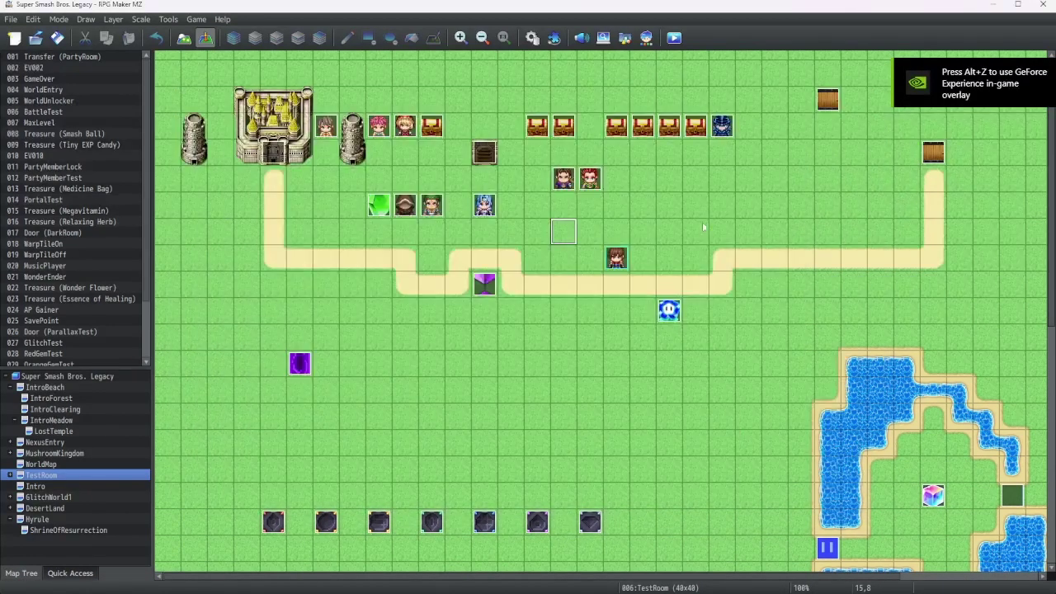
- Open the Database's System 2 font settings and leave the Main Font Filename unchanged
{"action": "left_click", "coordinate": [541, 38]}
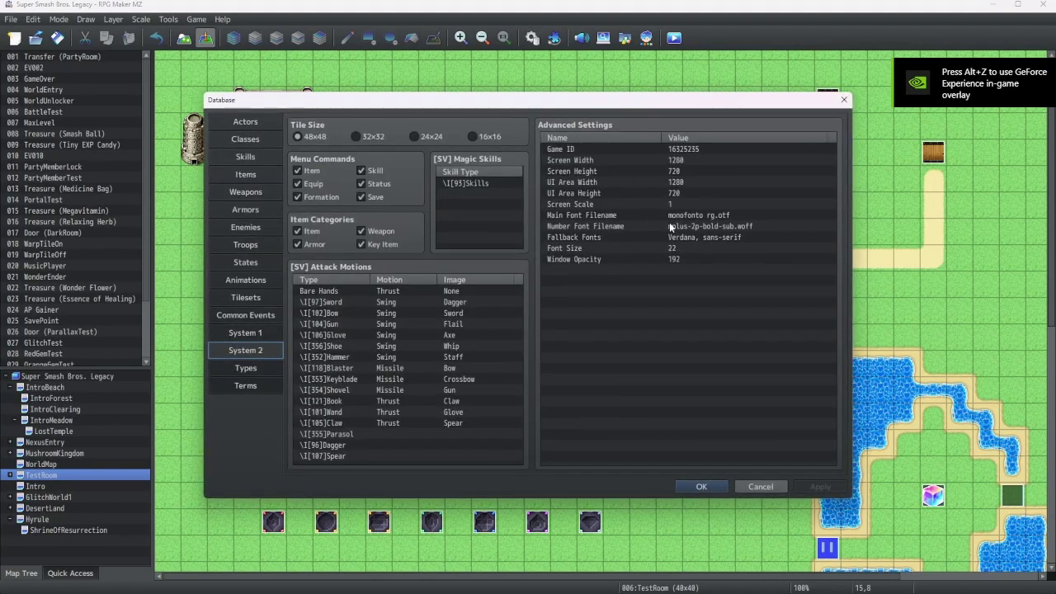
{"action": "left_click", "coordinate": [601, 216]}
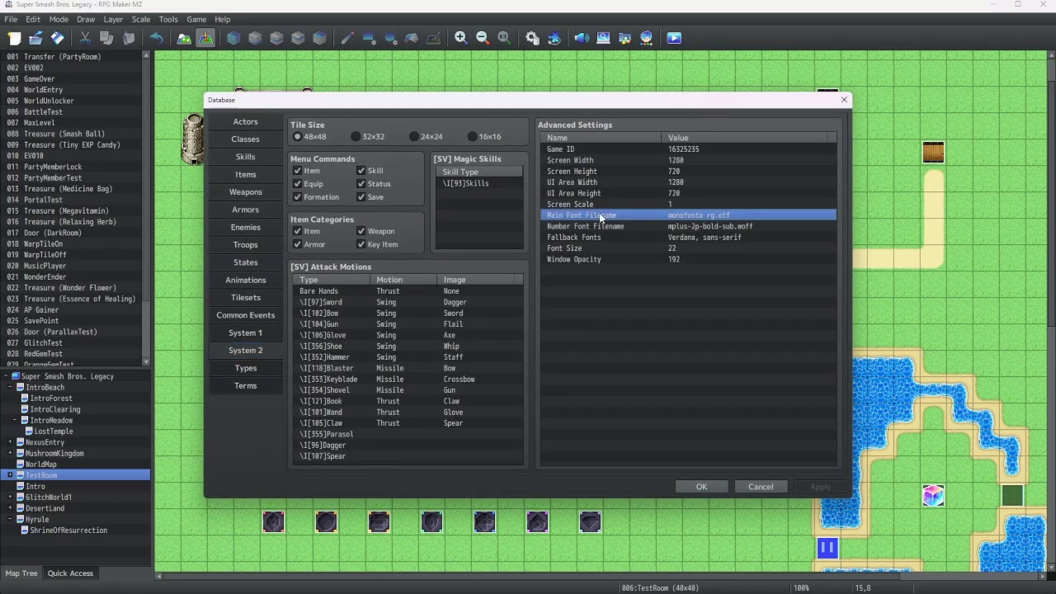
{"action": "left_click", "coordinate": [600, 237]}
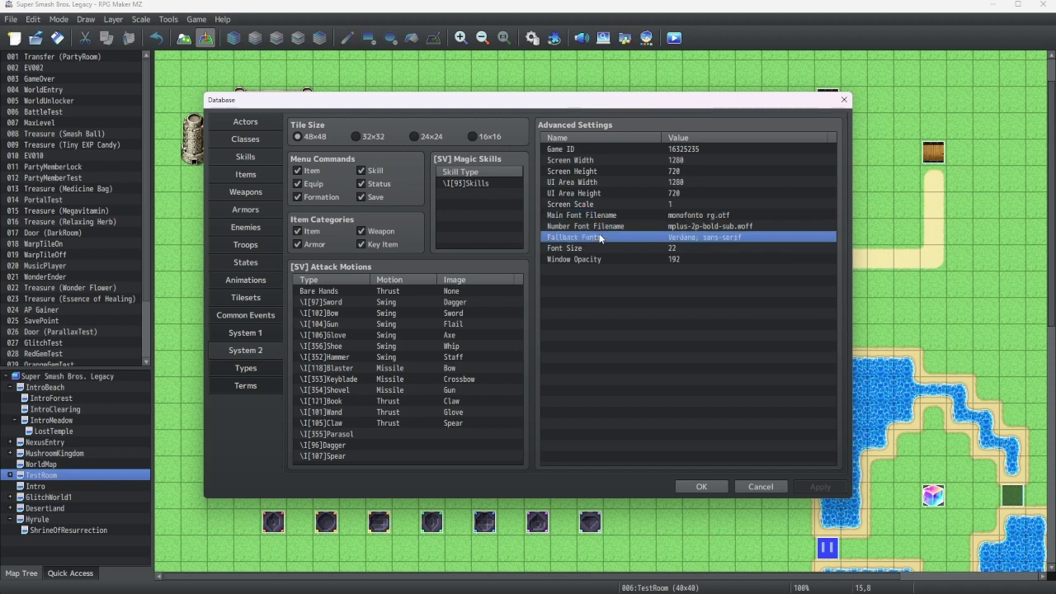
{"action": "left_click", "coordinate": [597, 226]}
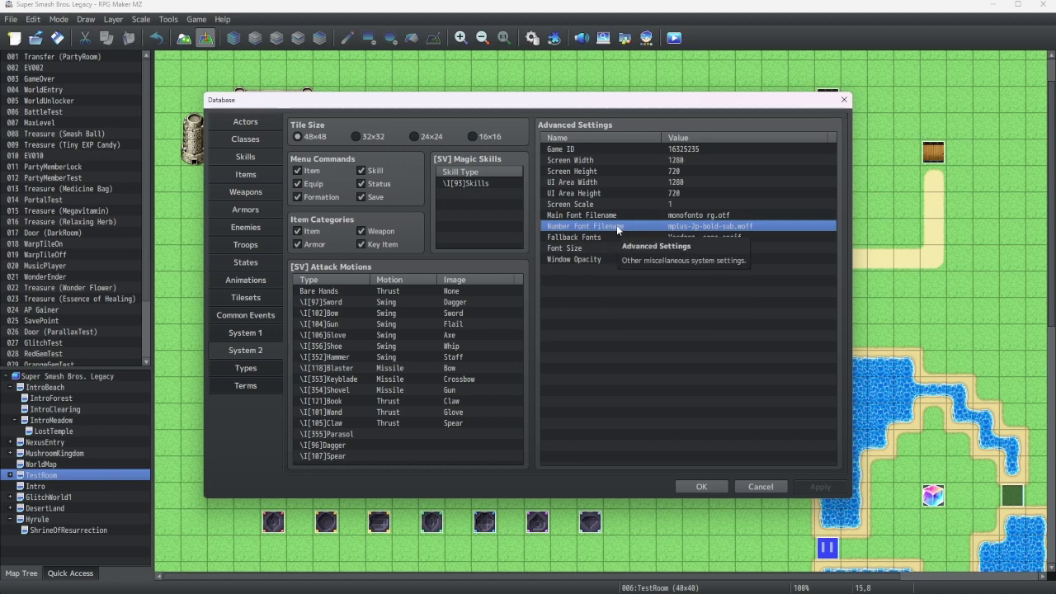
{"action": "double_click", "coordinate": [645, 213]}
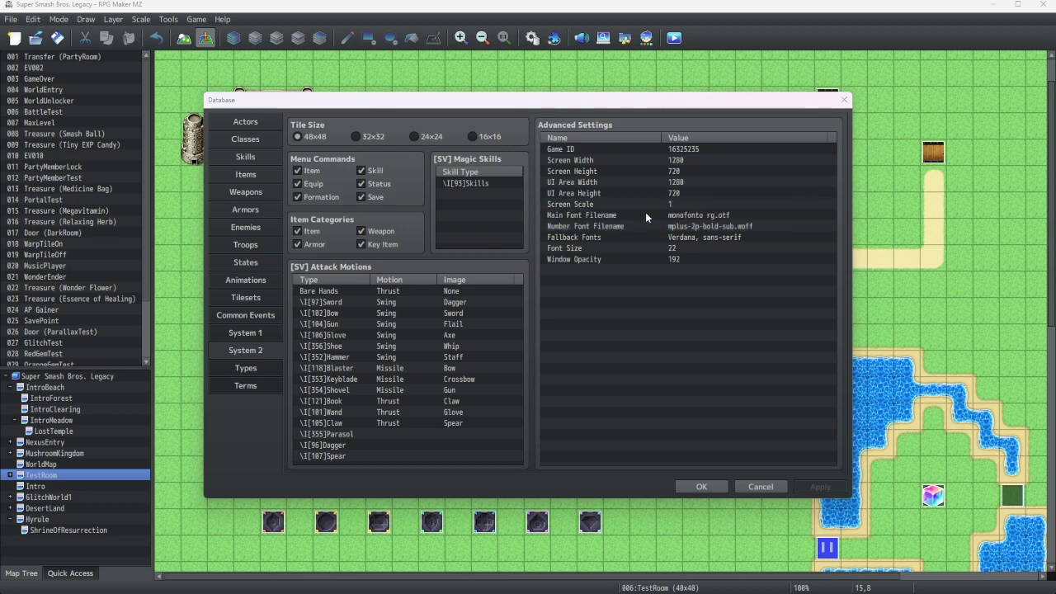
{"action": "left_click", "coordinate": [710, 308]}
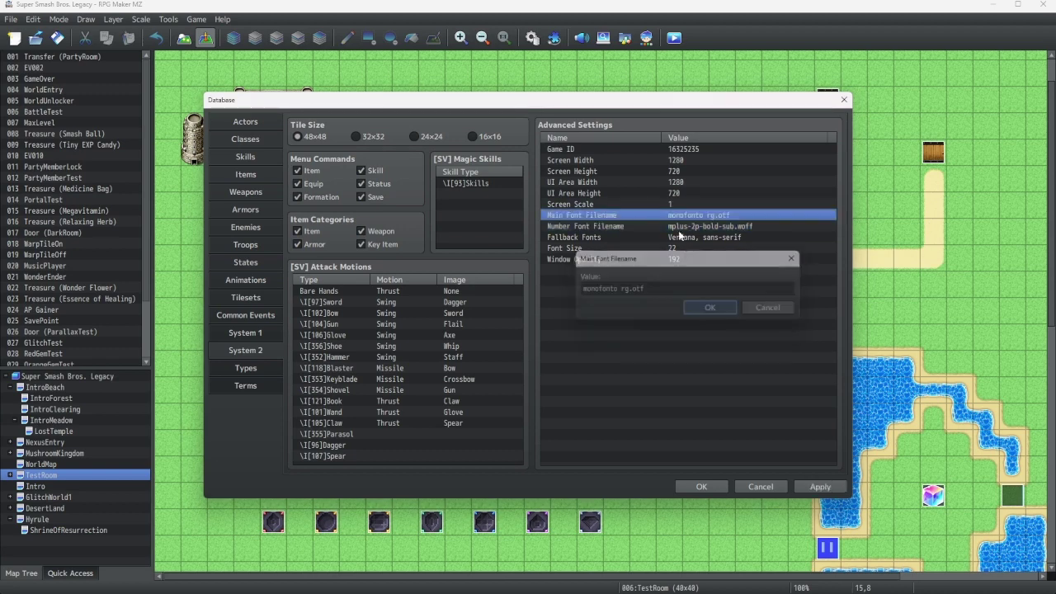
- Set Number Font Filename to monofonto rg.otf, close the Database and launch a playtest
{"action": "double_click", "coordinate": [695, 225]}
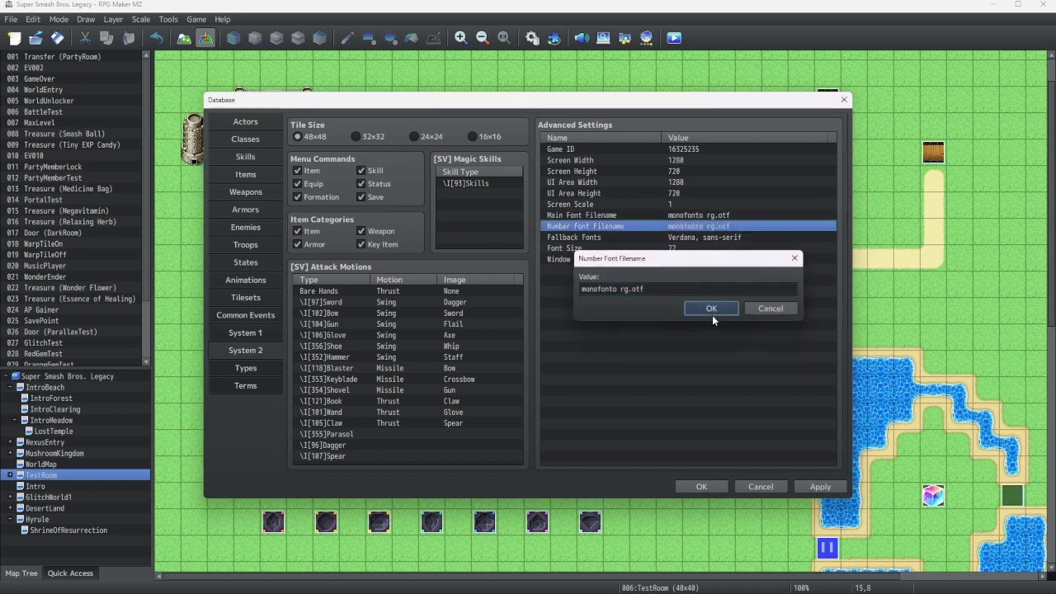
{"action": "left_click", "coordinate": [711, 312]}
{"action": "left_click", "coordinate": [703, 485]}
{"action": "left_click", "coordinate": [674, 38]}
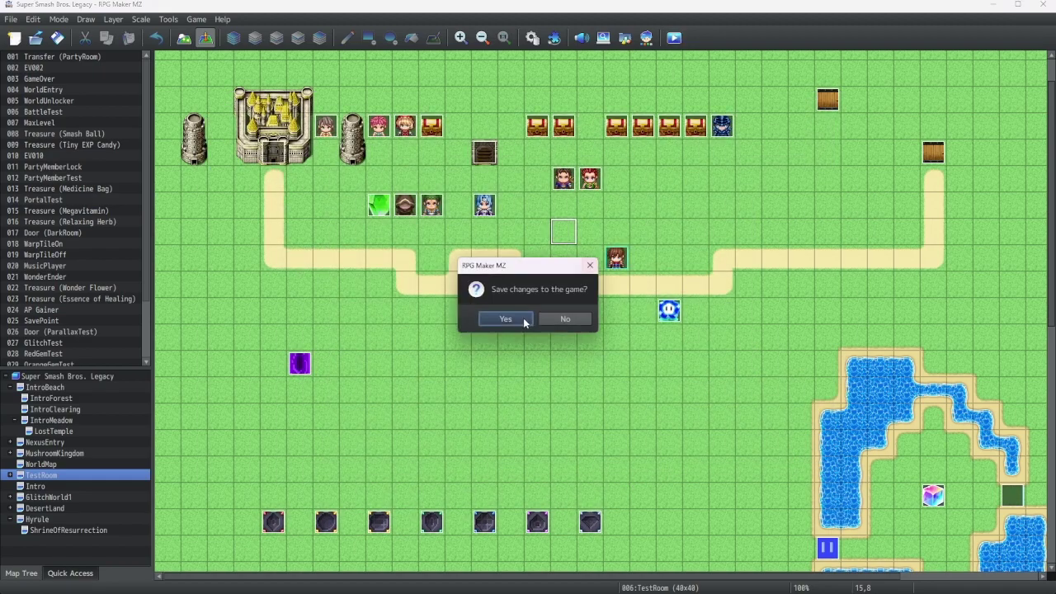
- Save changes, start a New Game, view the in-game menu in the new font, then close the playtest
{"action": "left_click", "coordinate": [521, 319]}
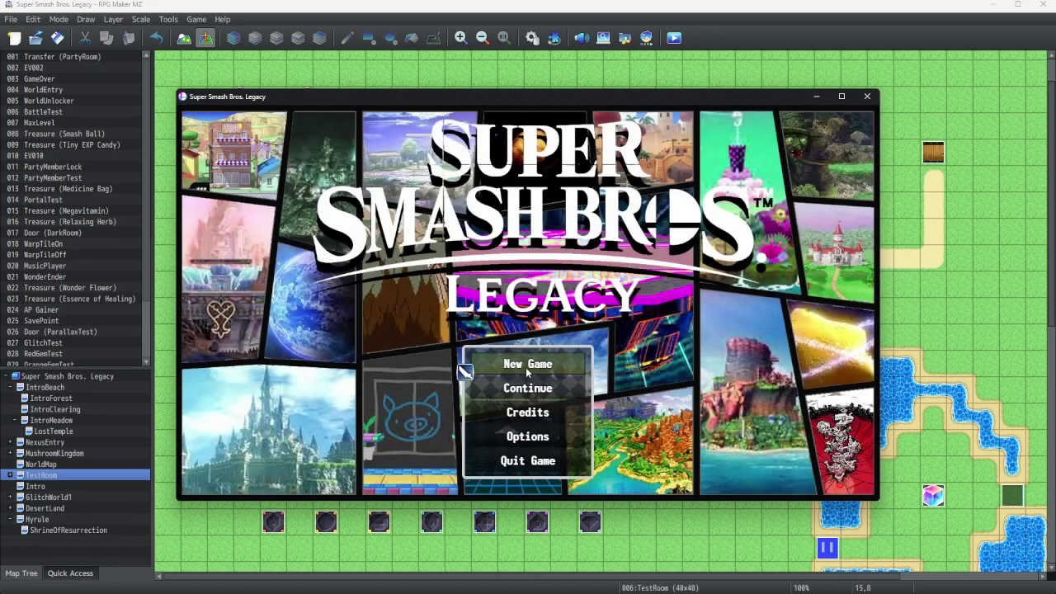
{"action": "left_click", "coordinate": [527, 368]}
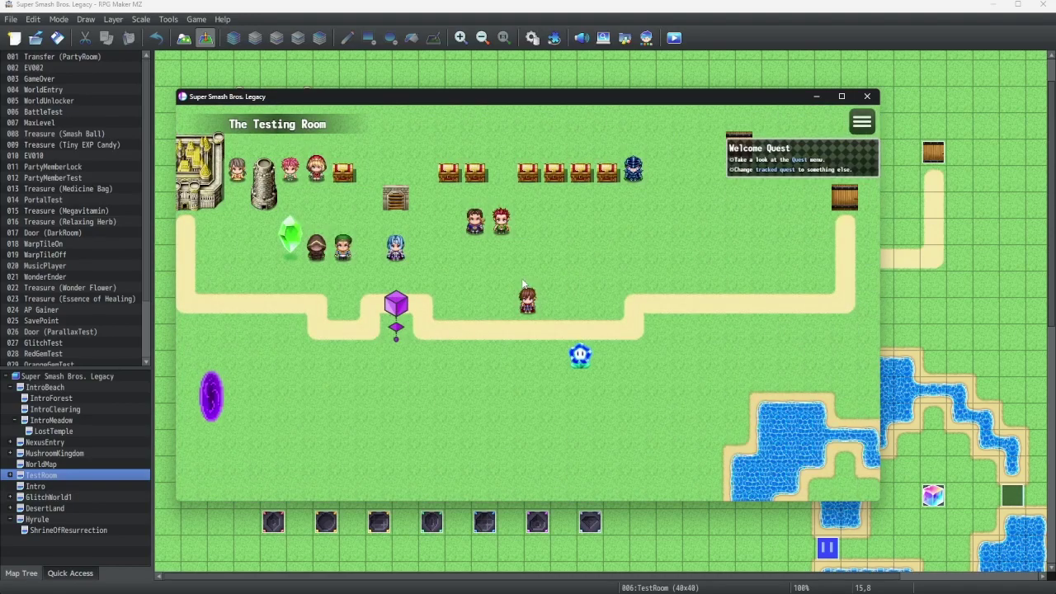
{"action": "key", "text": "Escape"}
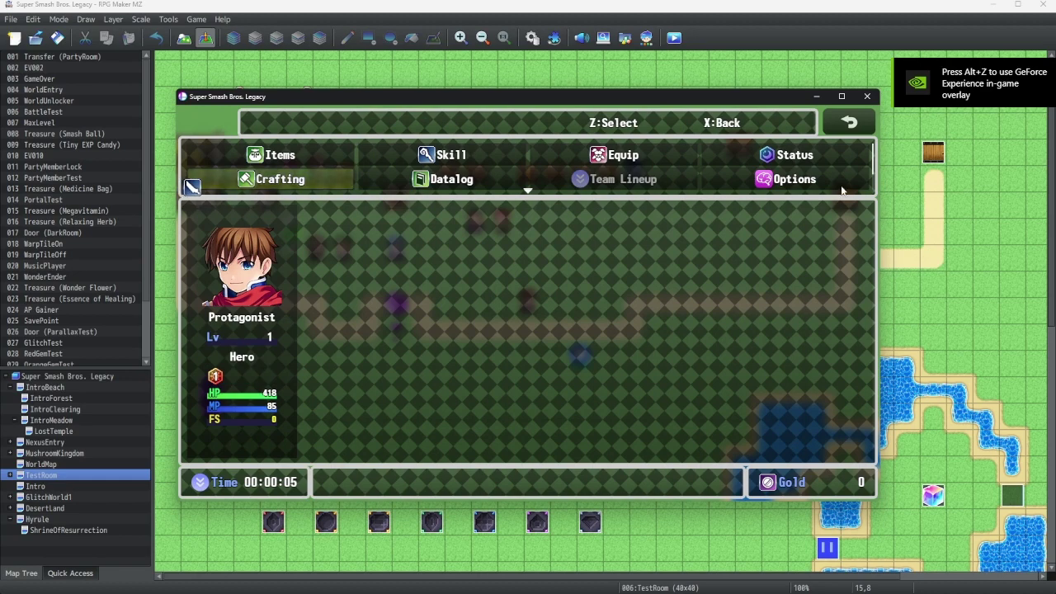
{"action": "left_click", "coordinate": [867, 95]}
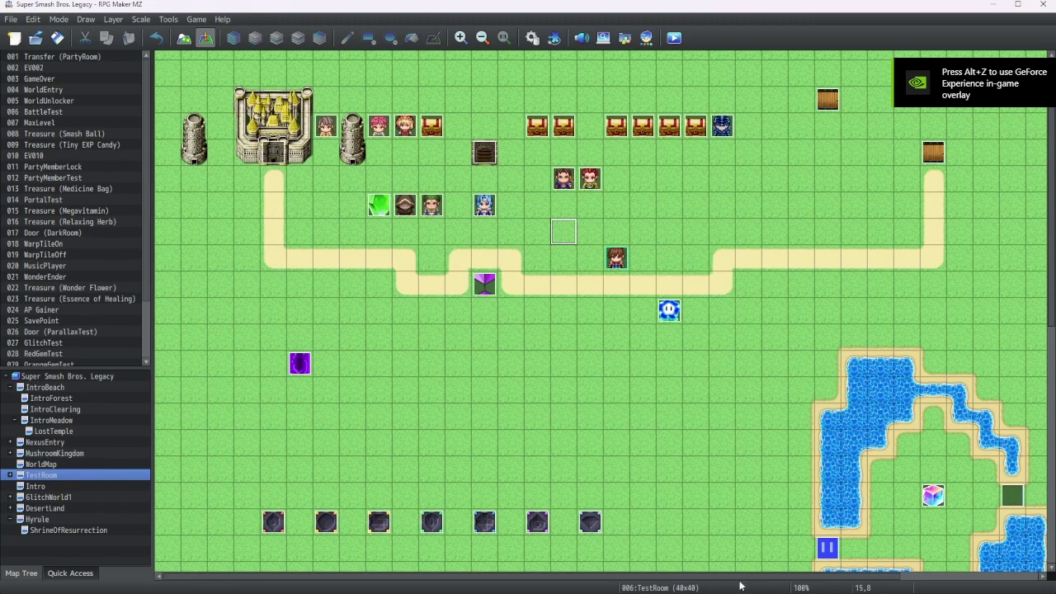